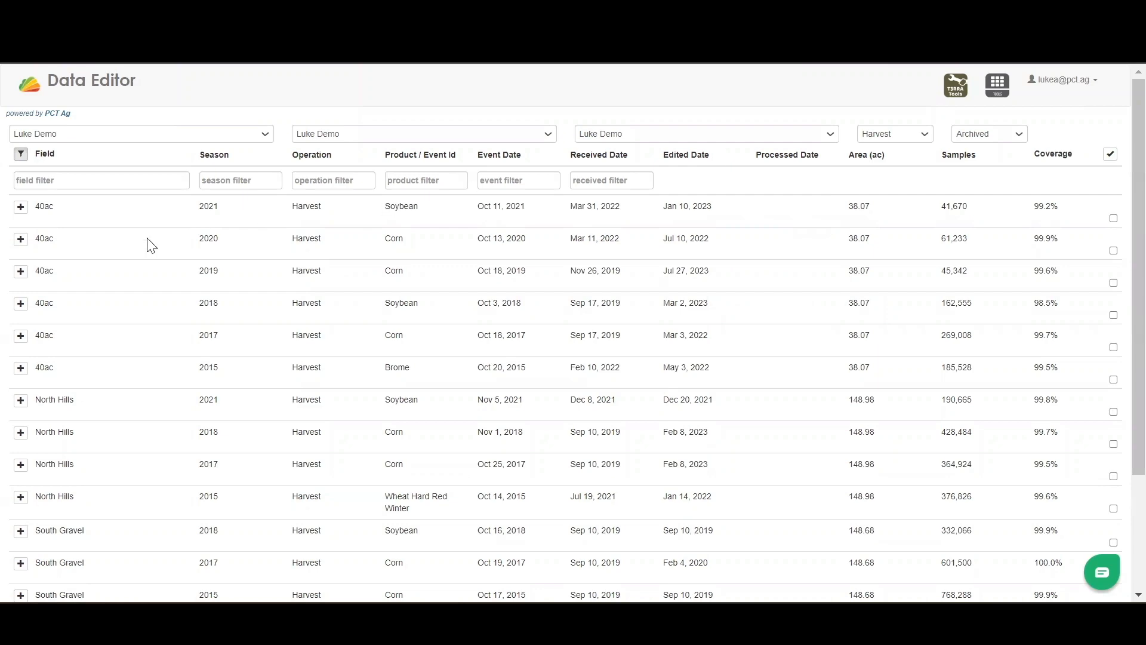
Step: Open the 2019 corn harvest record for field 40ac and enable its Delete by Area filter
{"action": "left_click", "coordinate": [21, 271]}
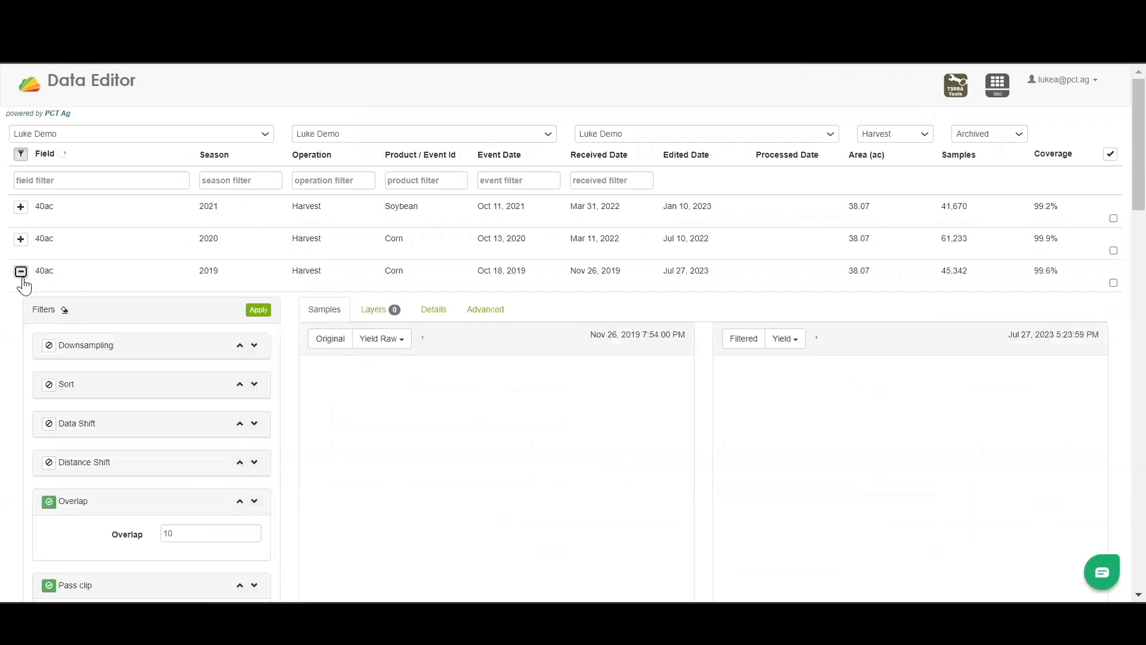
{"action": "scroll", "coordinate": [657, 377], "scroll_direction": "down", "scroll_amount": 2}
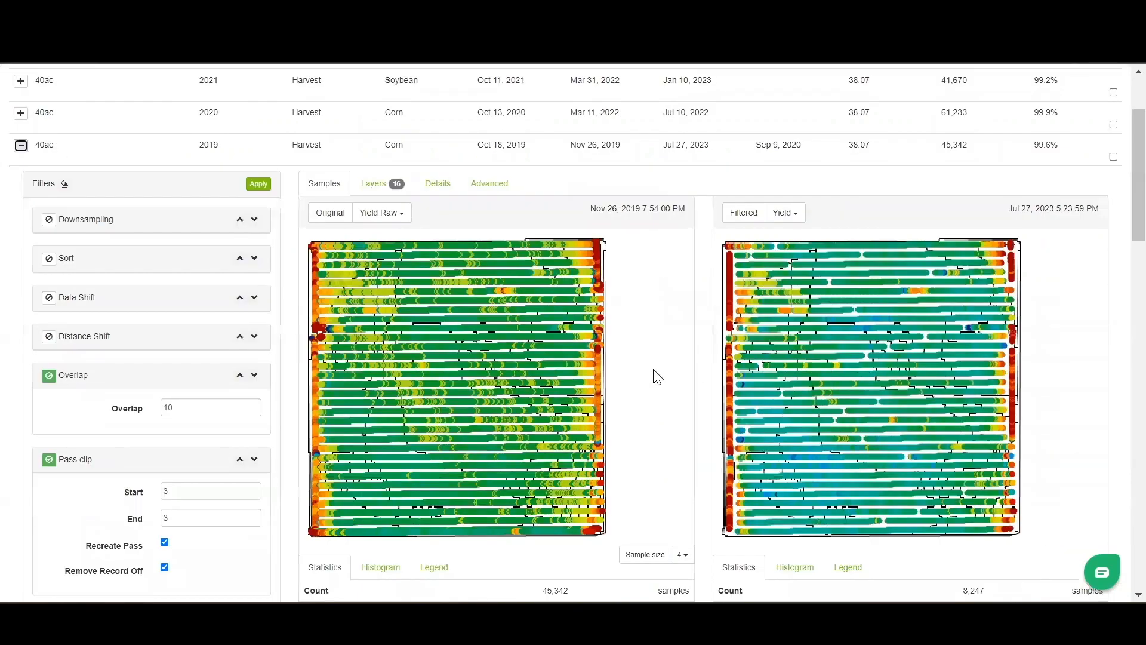
{"action": "scroll", "coordinate": [657, 376], "scroll_direction": "down", "scroll_amount": 15}
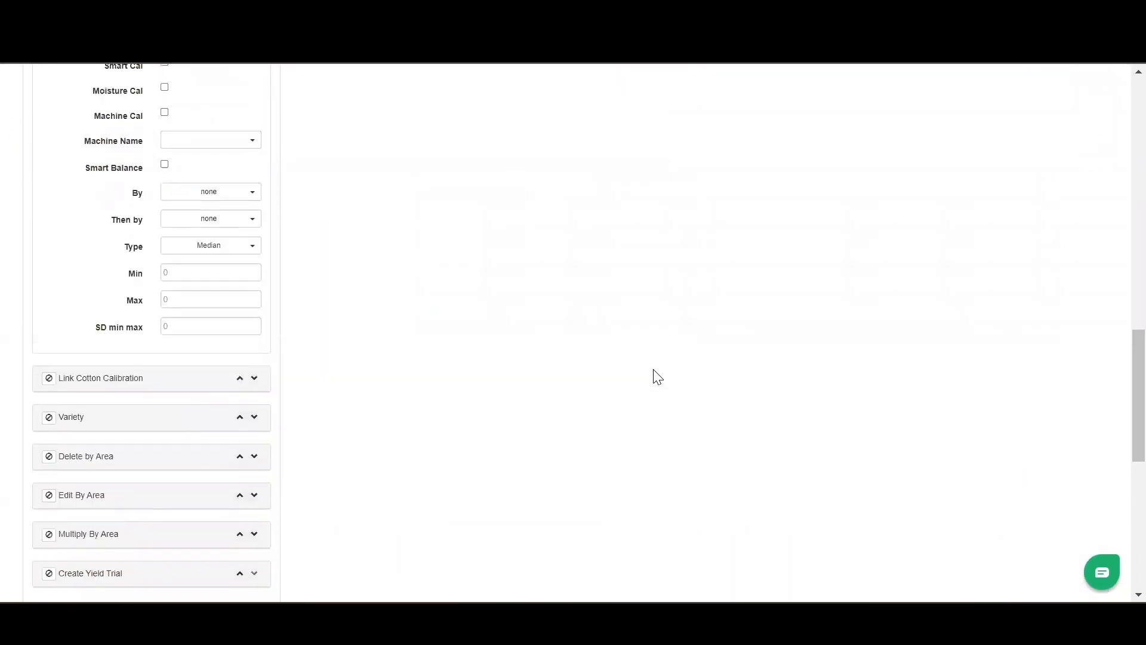
{"action": "scroll", "coordinate": [658, 376], "scroll_direction": "down", "scroll_amount": 4}
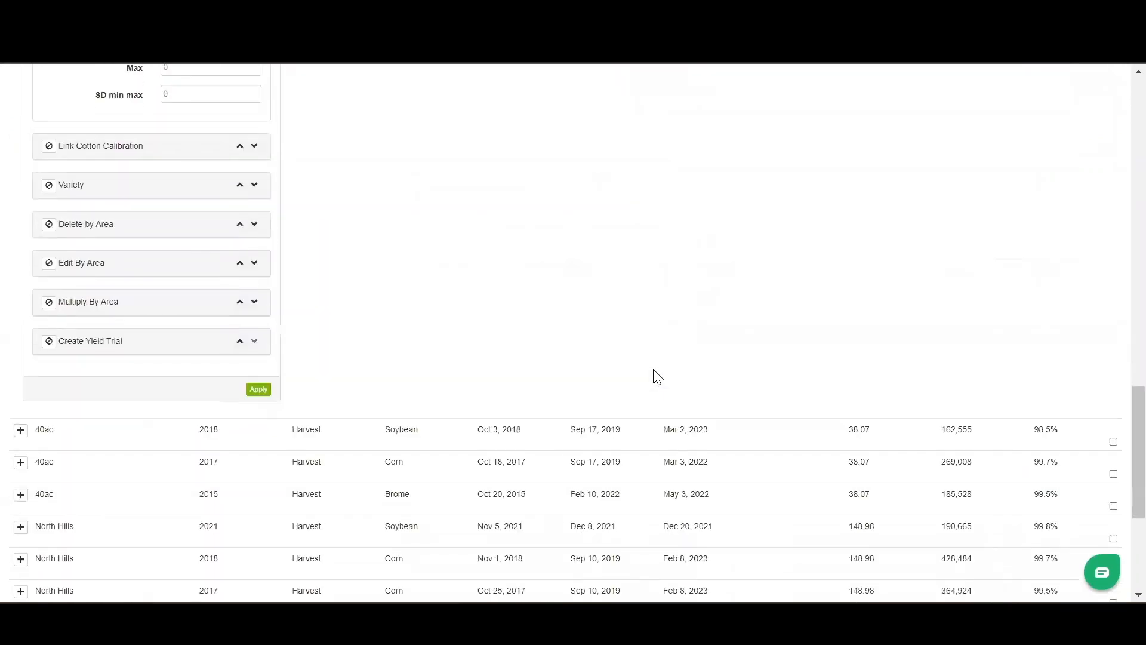
{"action": "left_click", "coordinate": [48, 238]}
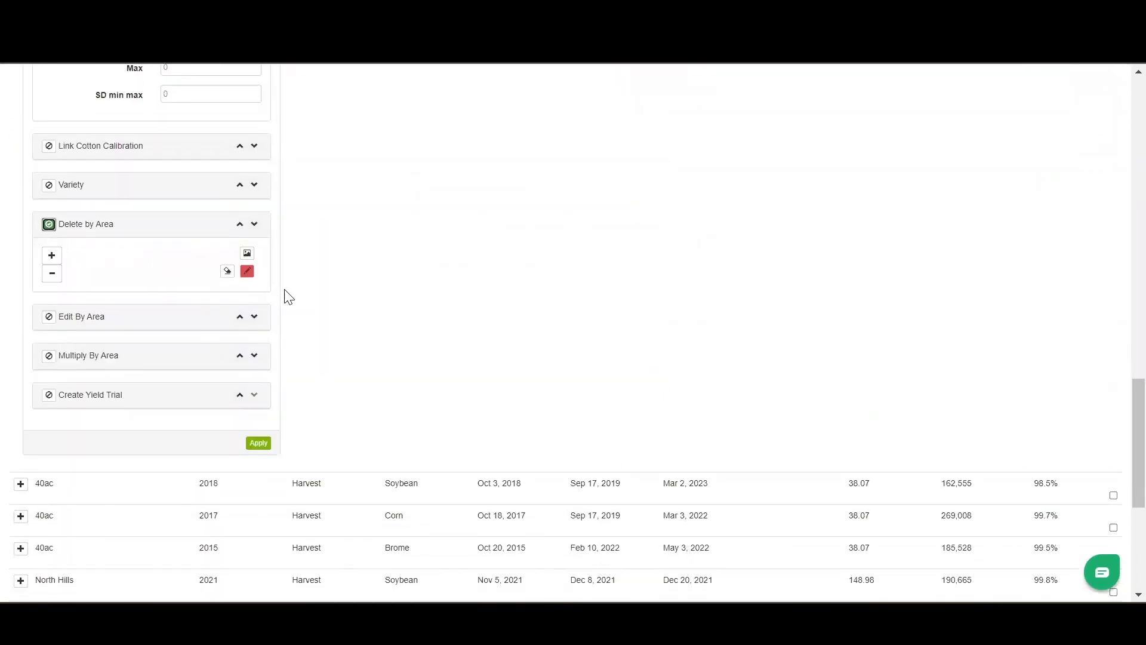
Step: Draw a small rectangular deletion area just above and left of the original yield map's centre, and apply the filters
{"action": "scroll", "coordinate": [283, 295], "scroll_direction": "up", "scroll_amount": 2}
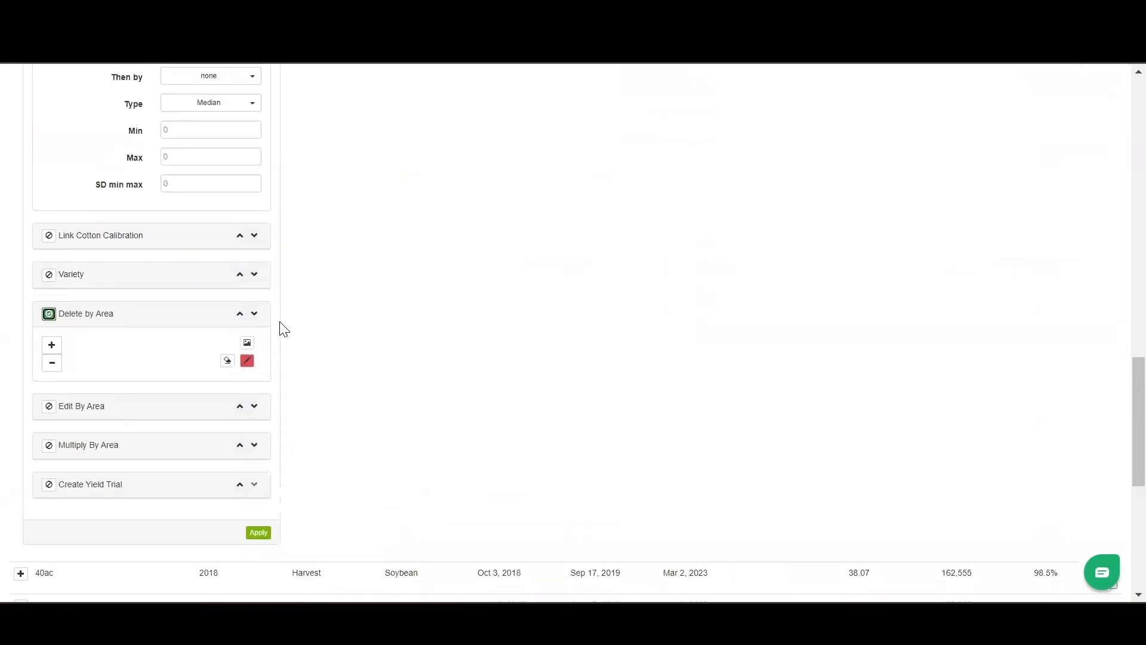
{"action": "left_click", "coordinate": [247, 360]}
{"action": "scroll", "coordinate": [371, 378], "scroll_direction": "up", "scroll_amount": 13}
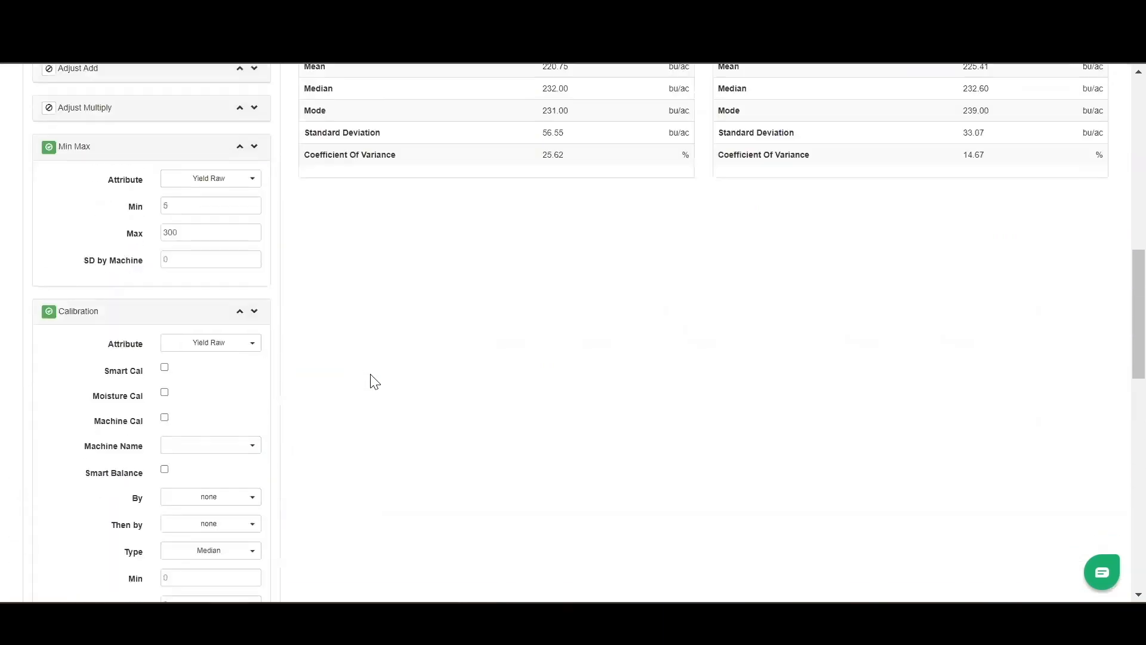
{"action": "scroll", "coordinate": [355, 328], "scroll_direction": "up", "scroll_amount": 2}
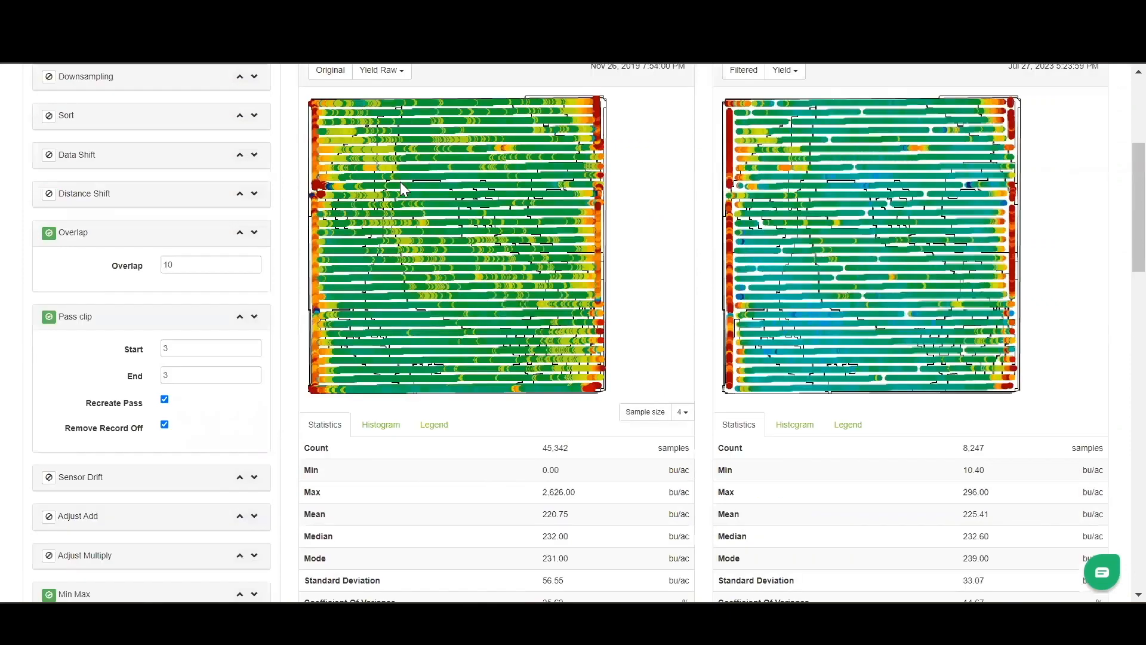
{"action": "left_click", "coordinate": [399, 244]}
{"action": "left_click", "coordinate": [453, 243]}
{"action": "left_click", "coordinate": [449, 180]}
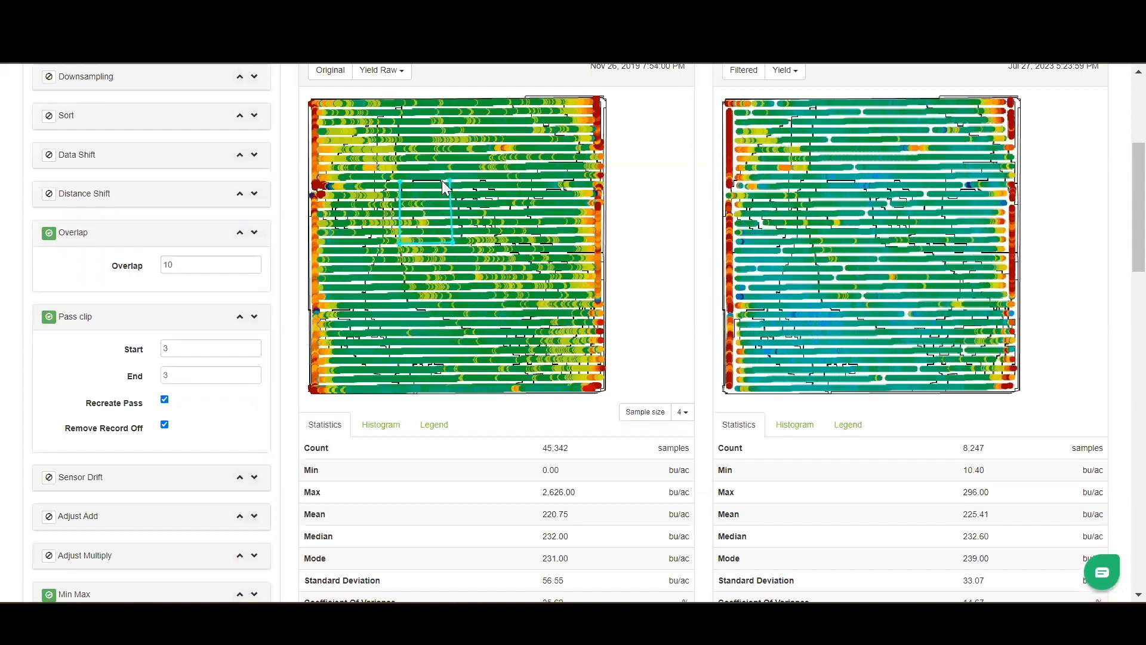
{"action": "left_click", "coordinate": [399, 181]}
{"action": "scroll", "coordinate": [422, 319], "scroll_direction": "up", "scroll_amount": 3}
{"action": "left_click", "coordinate": [263, 222]}
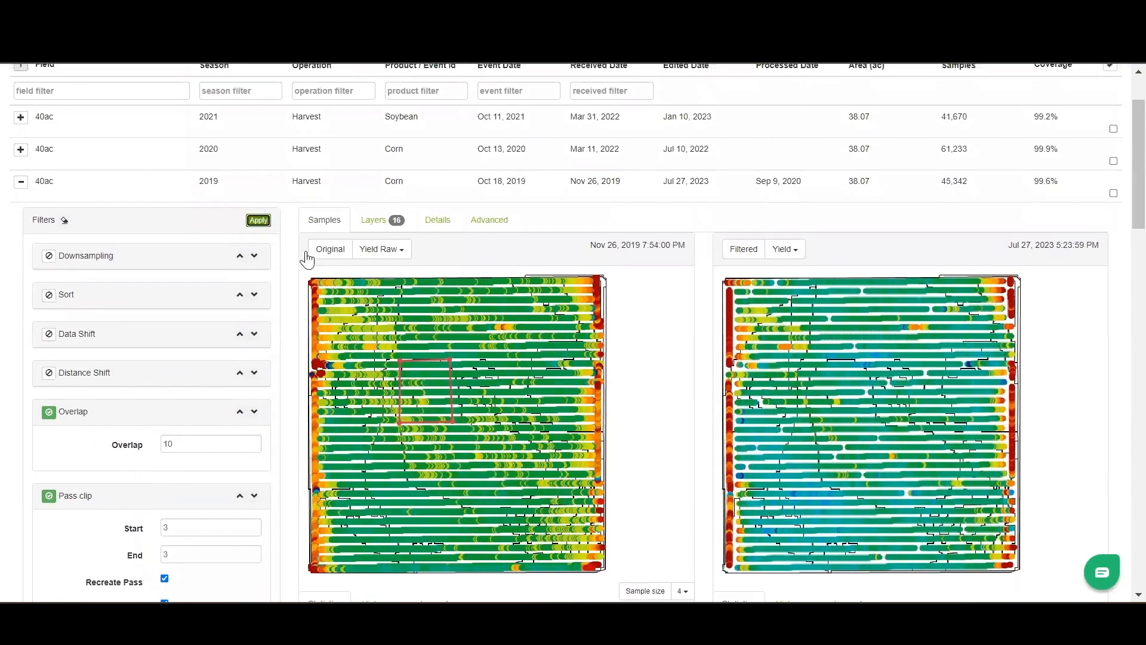
Step: Enable the Edit By Area filter with the Variety attribute and name its area Test
{"action": "scroll", "coordinate": [629, 449], "scroll_direction": "down", "scroll_amount": 2}
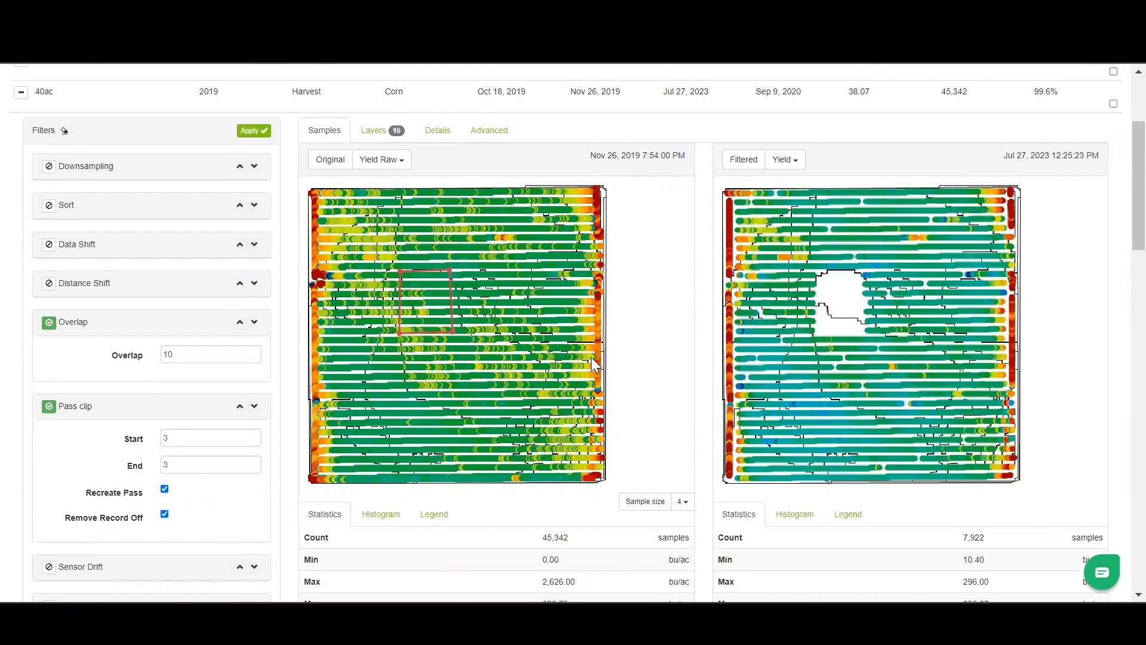
{"action": "scroll", "coordinate": [591, 357], "scroll_direction": "down", "scroll_amount": 15}
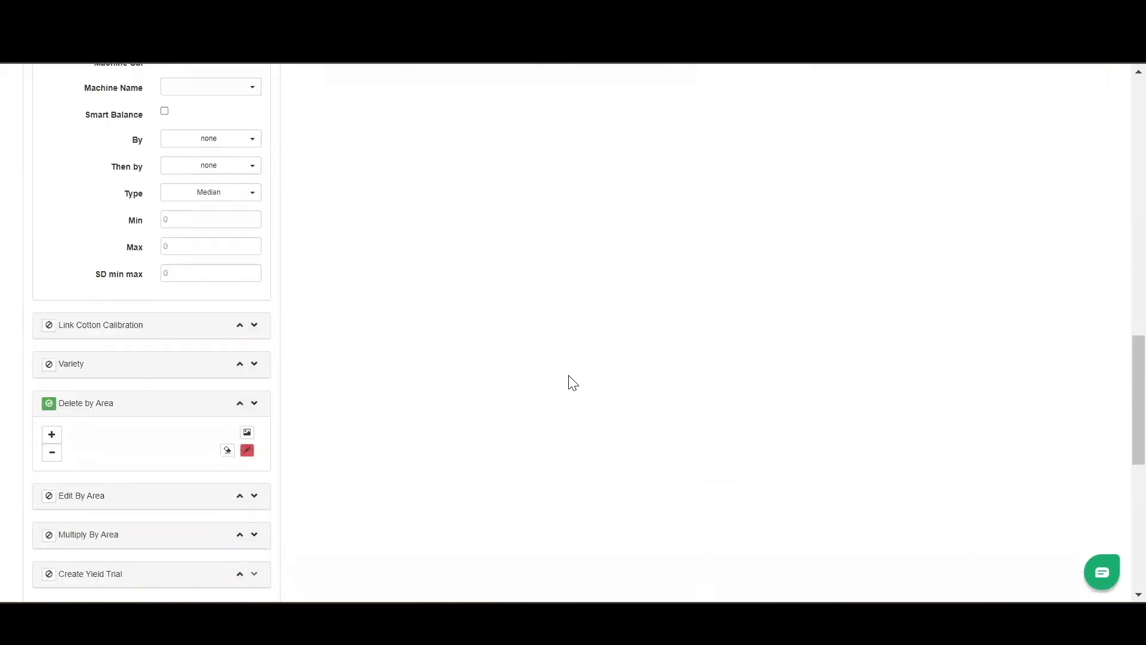
{"action": "scroll", "coordinate": [552, 381], "scroll_direction": "down", "scroll_amount": 5}
{"action": "scroll", "coordinate": [473, 373], "scroll_direction": "up", "scroll_amount": 2}
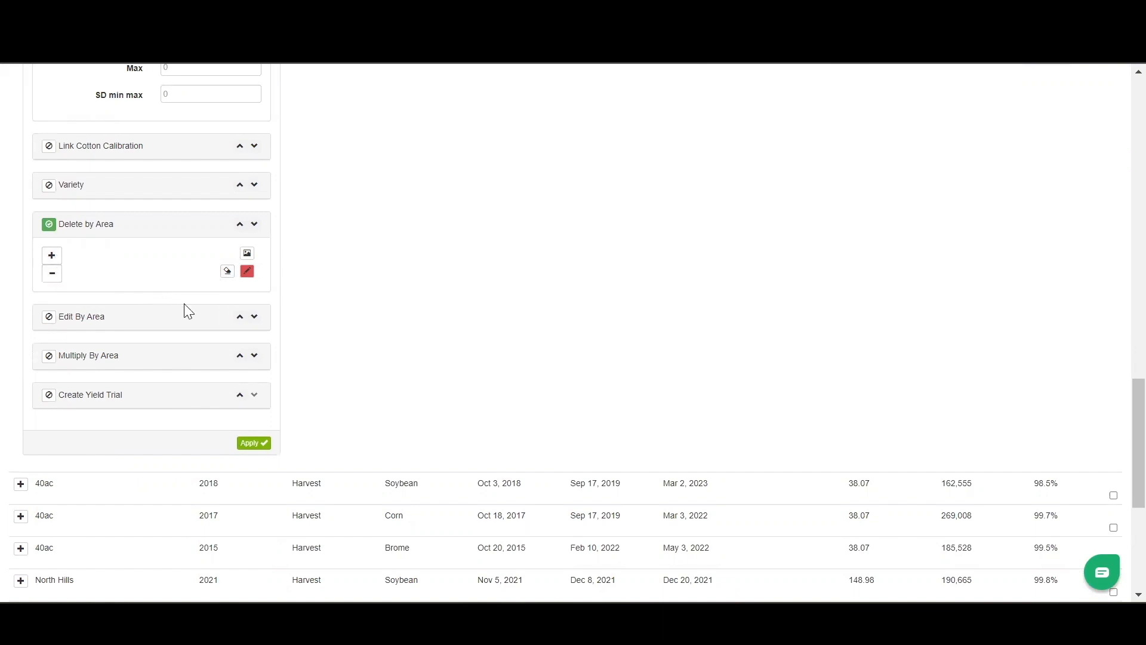
{"action": "left_click", "coordinate": [49, 317]}
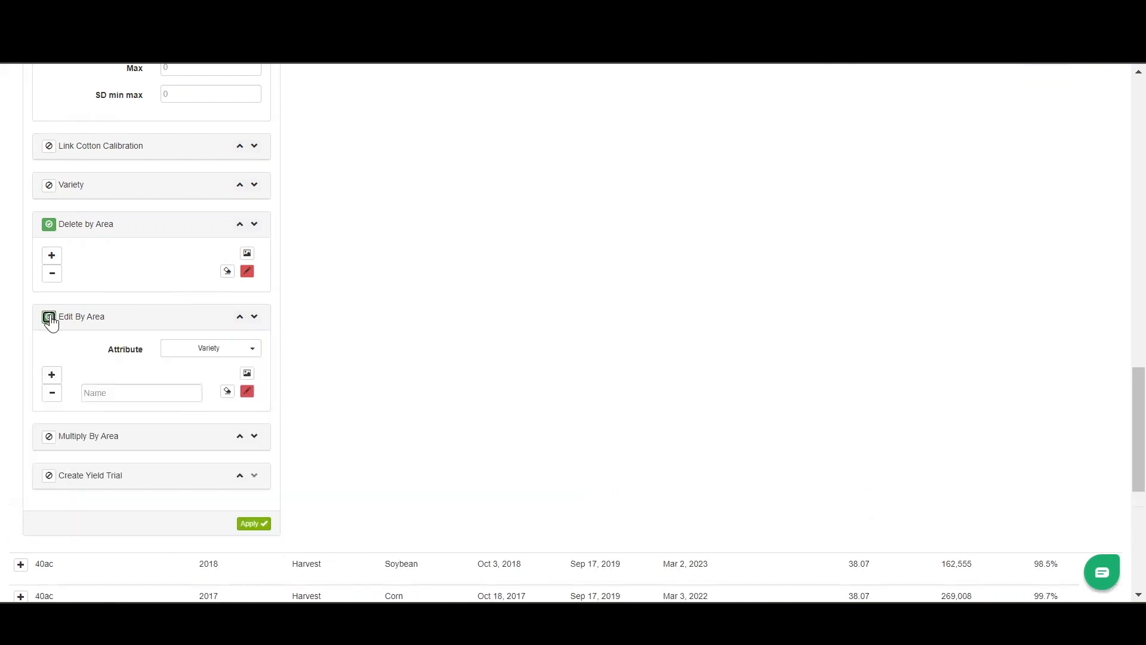
{"action": "left_click", "coordinate": [253, 349]}
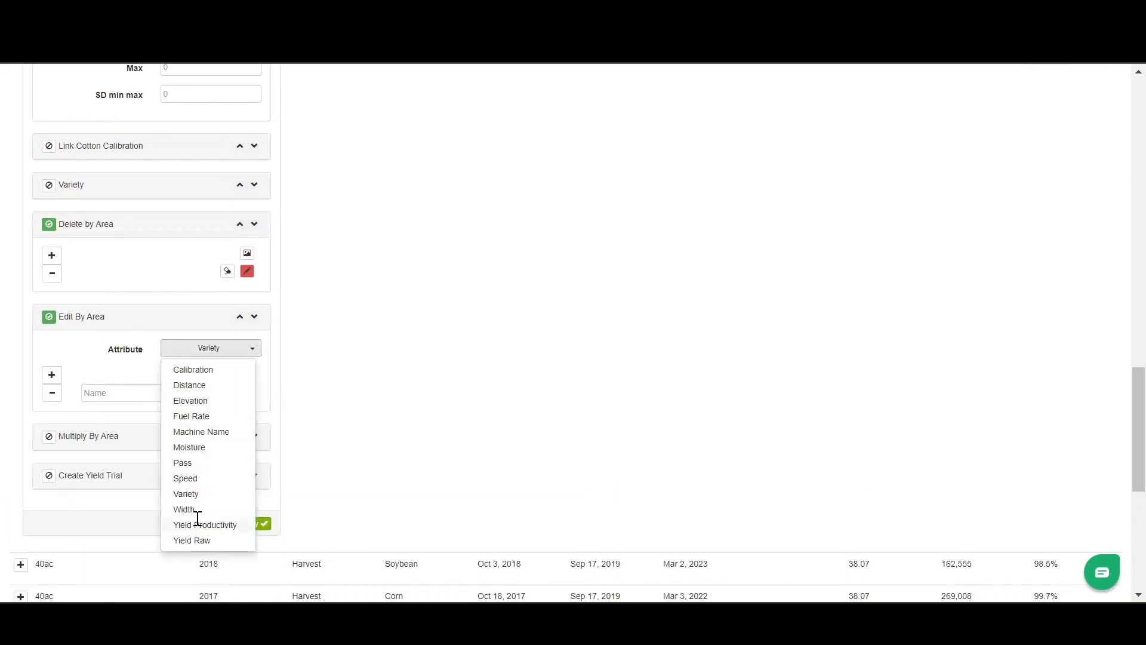
{"action": "left_click", "coordinate": [200, 496]}
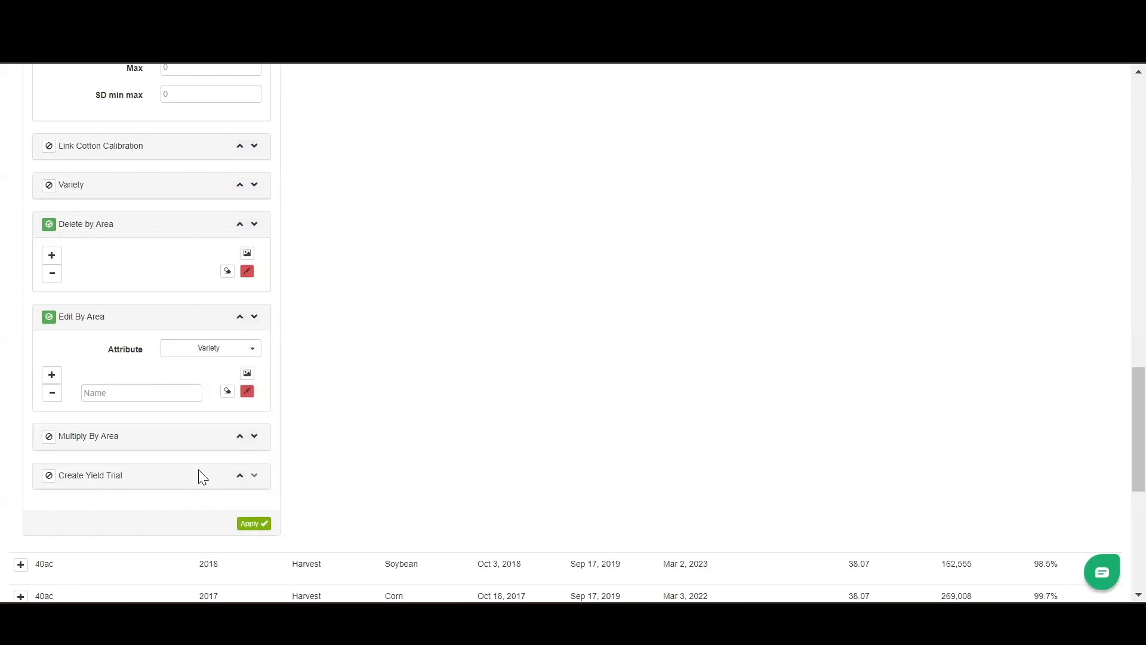
{"action": "left_click", "coordinate": [154, 392]}
{"action": "type", "text": "Test"}
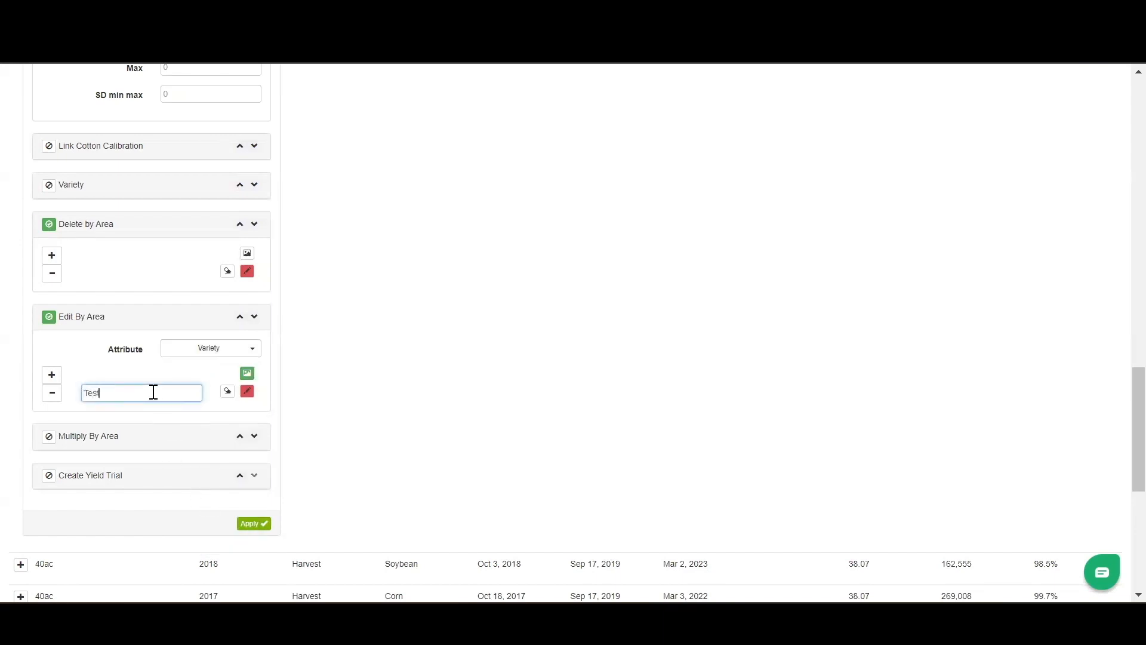
{"action": "left_click", "coordinate": [338, 393]}
Step: Show Variety on the original map and draw the Test area as a full-width strip near the field's lower edge
{"action": "left_click", "coordinate": [245, 391]}
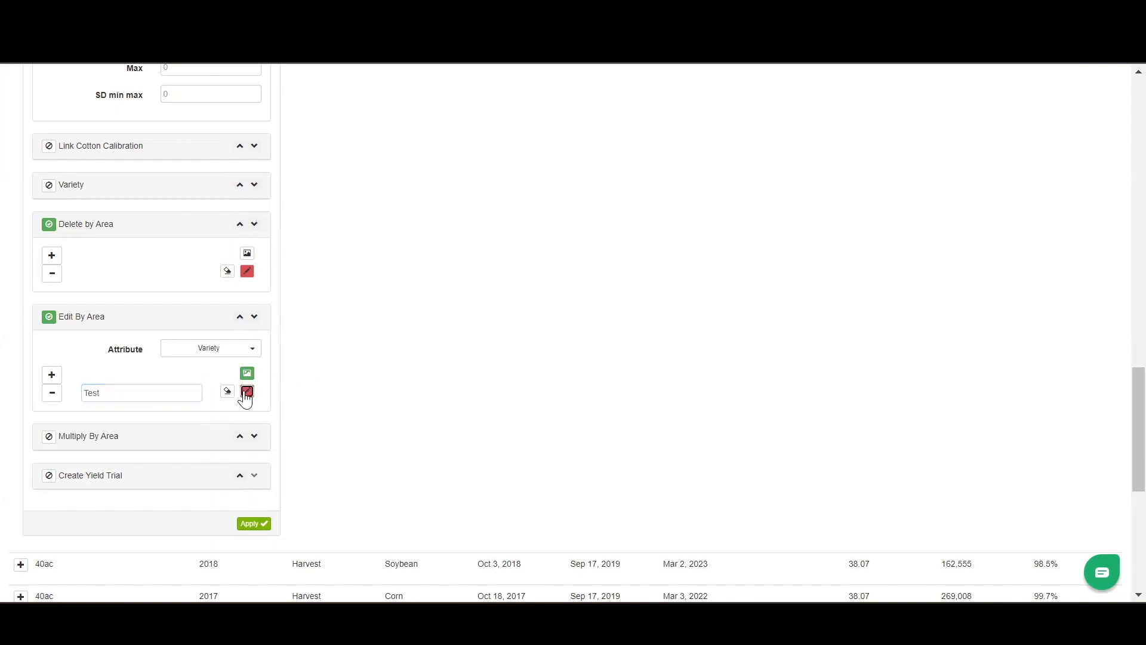
{"action": "scroll", "coordinate": [466, 410], "scroll_direction": "up", "scroll_amount": 2}
{"action": "scroll", "coordinate": [466, 410], "scroll_direction": "up", "scroll_amount": 15}
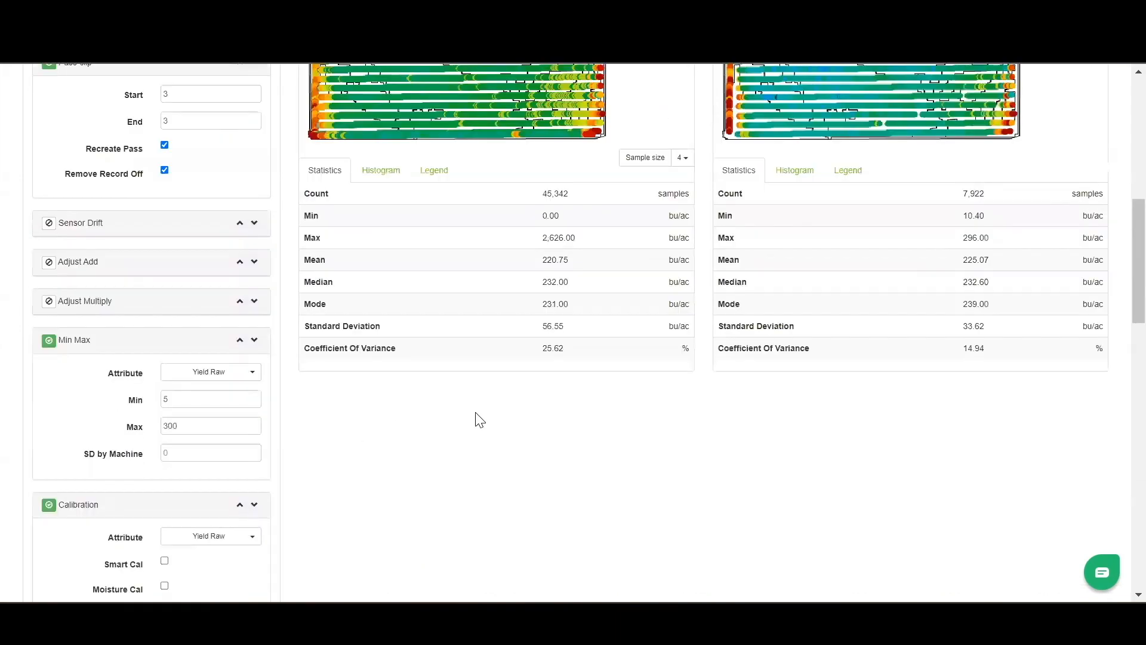
{"action": "scroll", "coordinate": [477, 418], "scroll_direction": "up", "scroll_amount": 3}
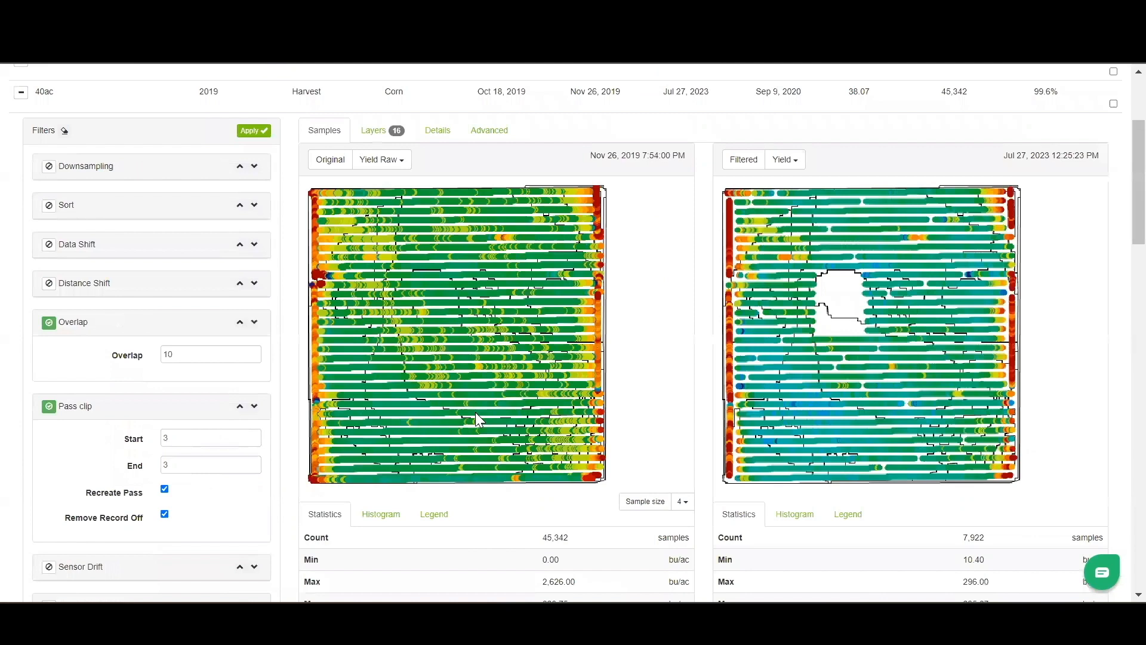
{"action": "left_click", "coordinate": [383, 161]}
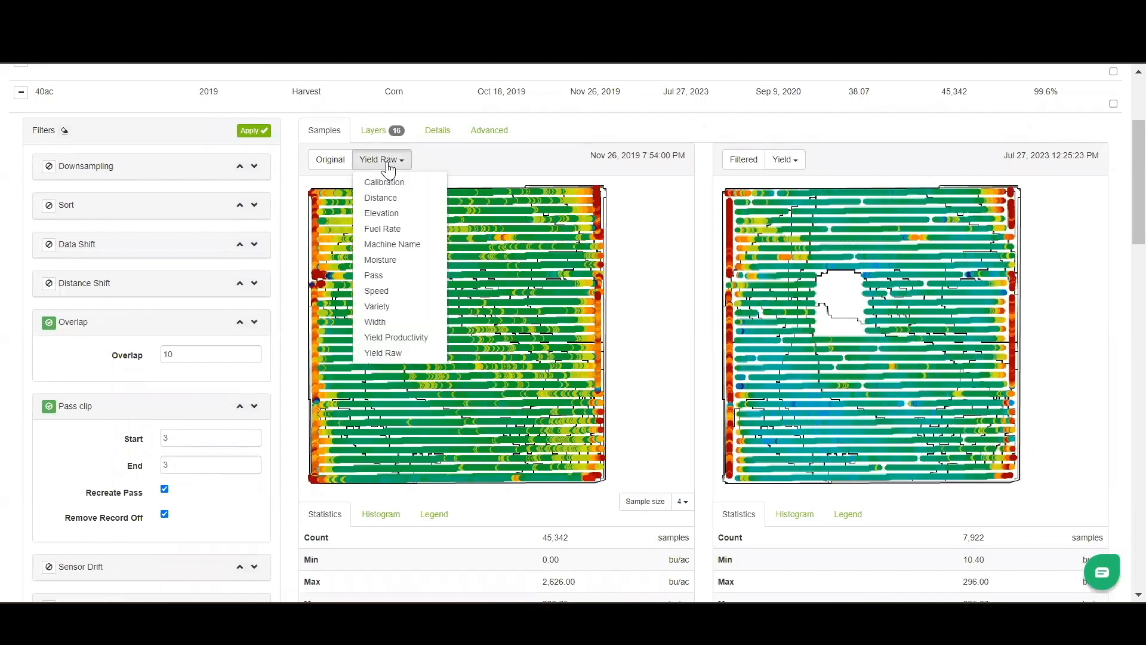
{"action": "left_click", "coordinate": [396, 306]}
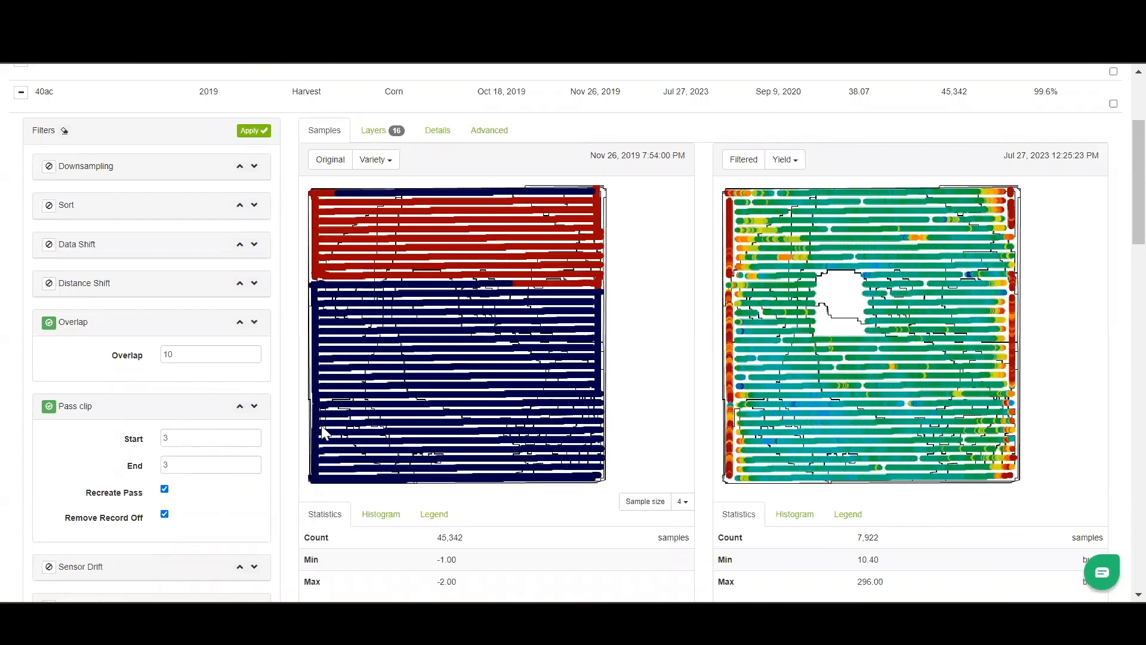
{"action": "left_click", "coordinate": [318, 474]}
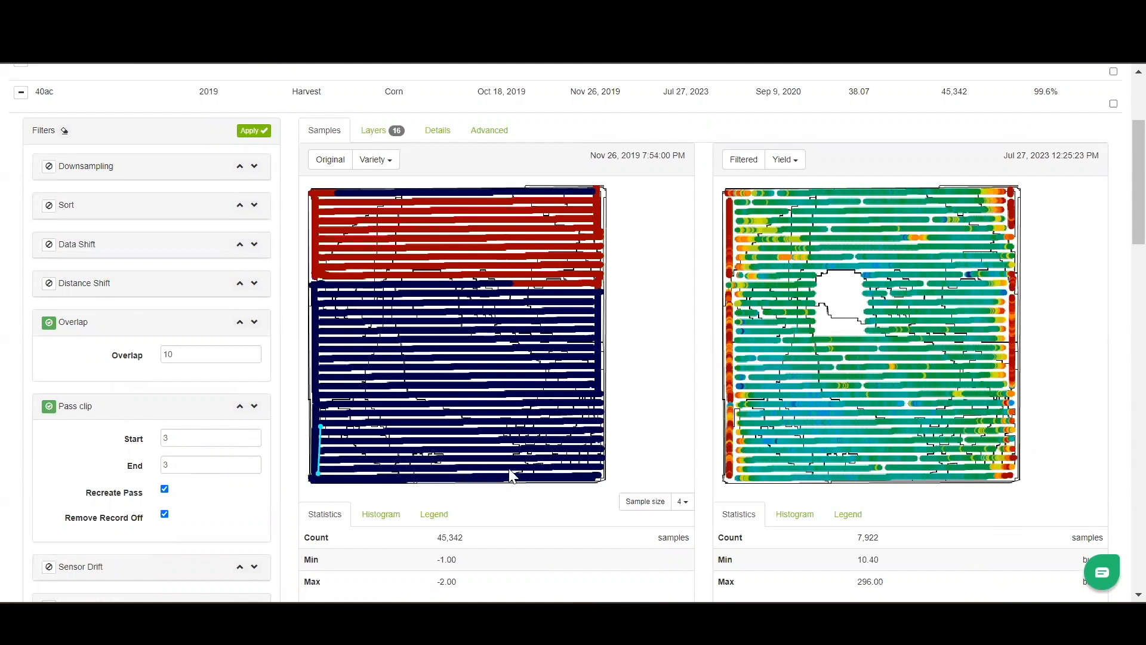
{"action": "left_click", "coordinate": [600, 472]}
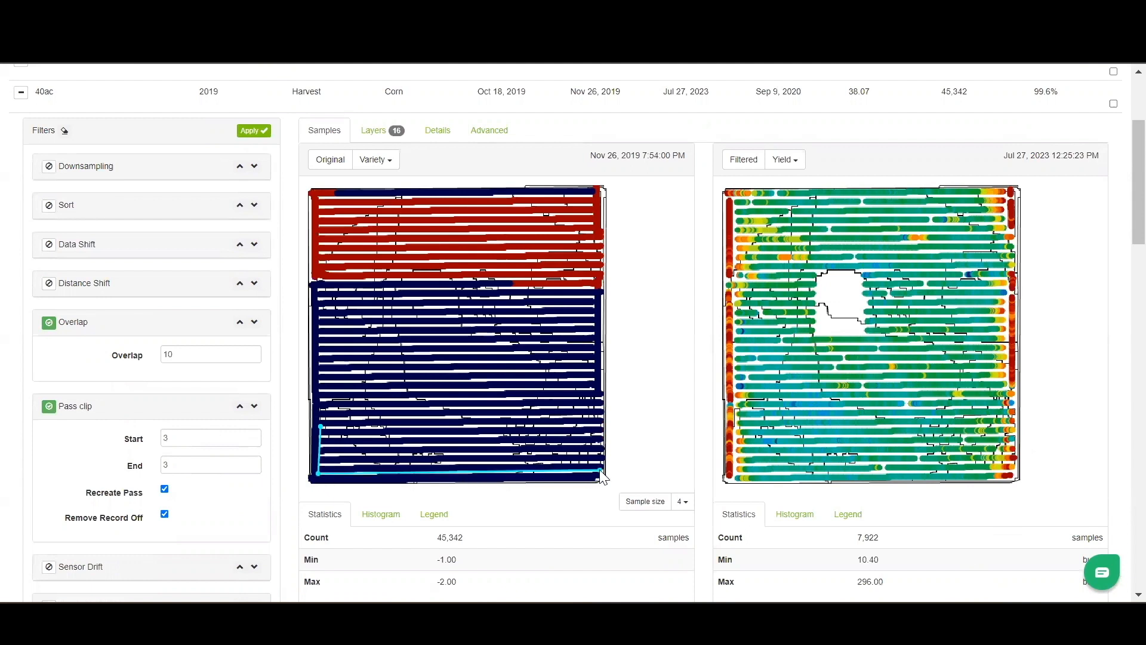
{"action": "left_click", "coordinate": [600, 423]}
{"action": "left_click", "coordinate": [319, 424]}
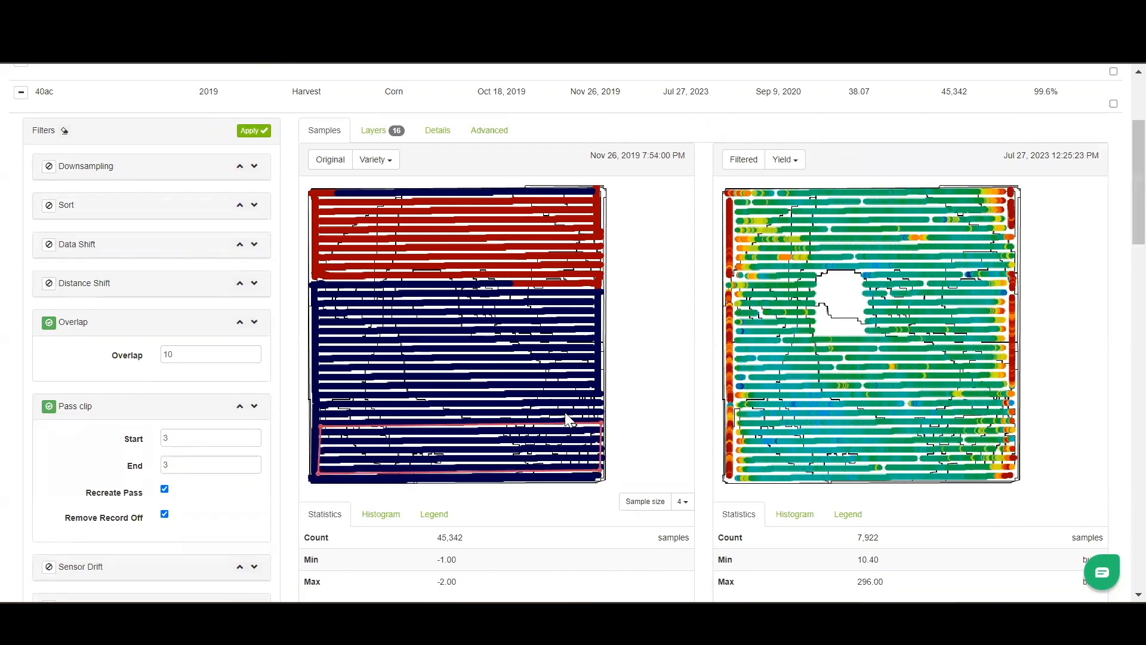
Step: Show Variety on the filtered map and apply the filters to process the Test area
{"action": "left_click", "coordinate": [798, 163]}
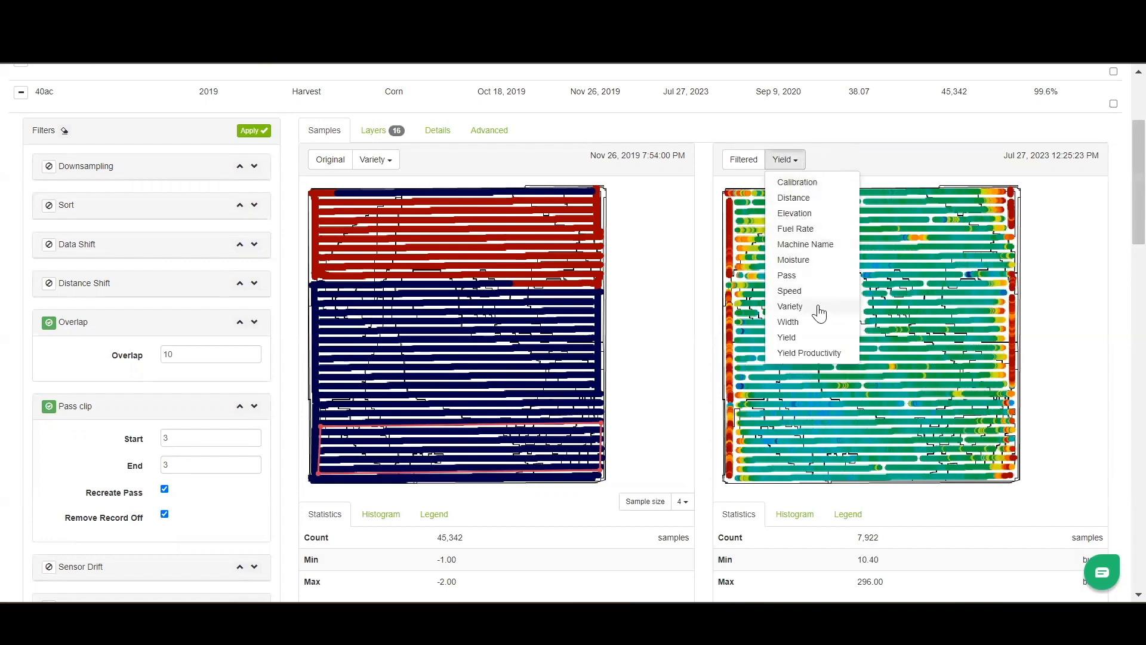
{"action": "left_click", "coordinate": [819, 308]}
{"action": "scroll", "coordinate": [776, 352], "scroll_direction": "down", "scroll_amount": 3}
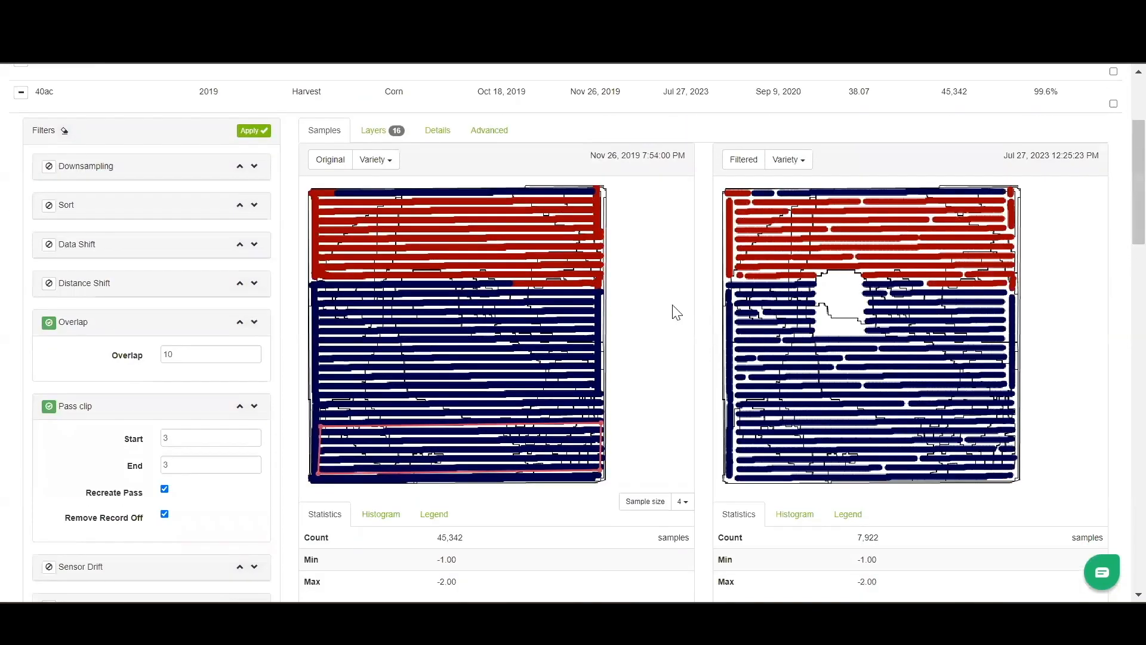
{"action": "left_click", "coordinate": [253, 132]}
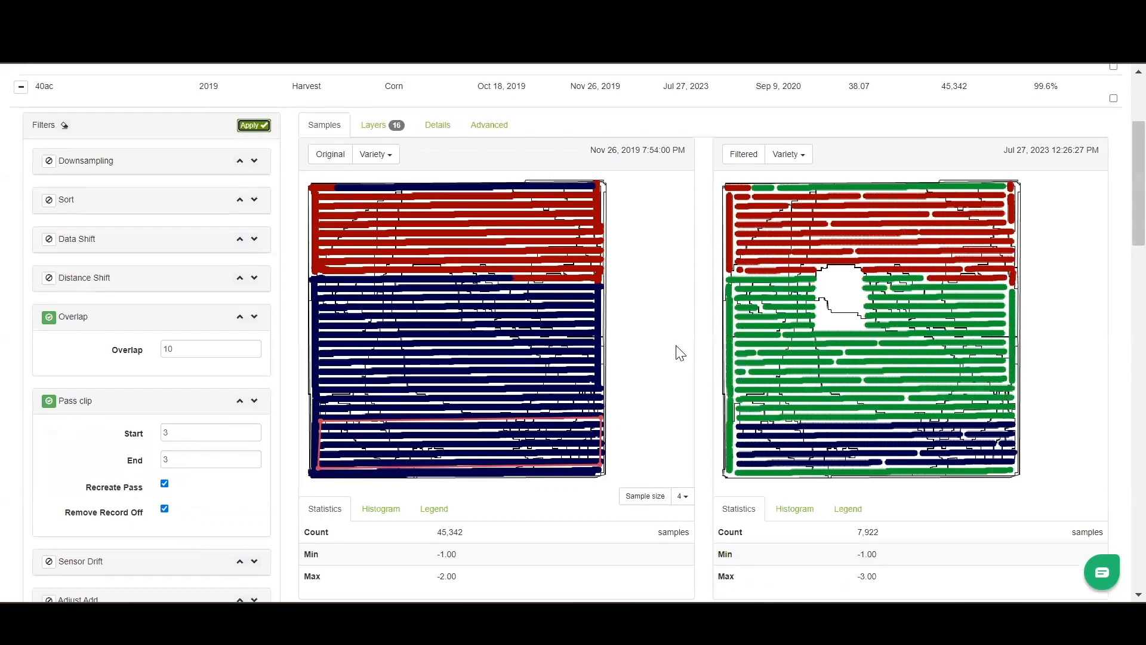
Step: Examine the histogram and legend of the filtered Variety data
{"action": "scroll", "coordinate": [678, 350], "scroll_direction": "down", "scroll_amount": 2}
{"action": "scroll", "coordinate": [679, 343], "scroll_direction": "up", "scroll_amount": 1}
{"action": "left_click", "coordinate": [806, 429]}
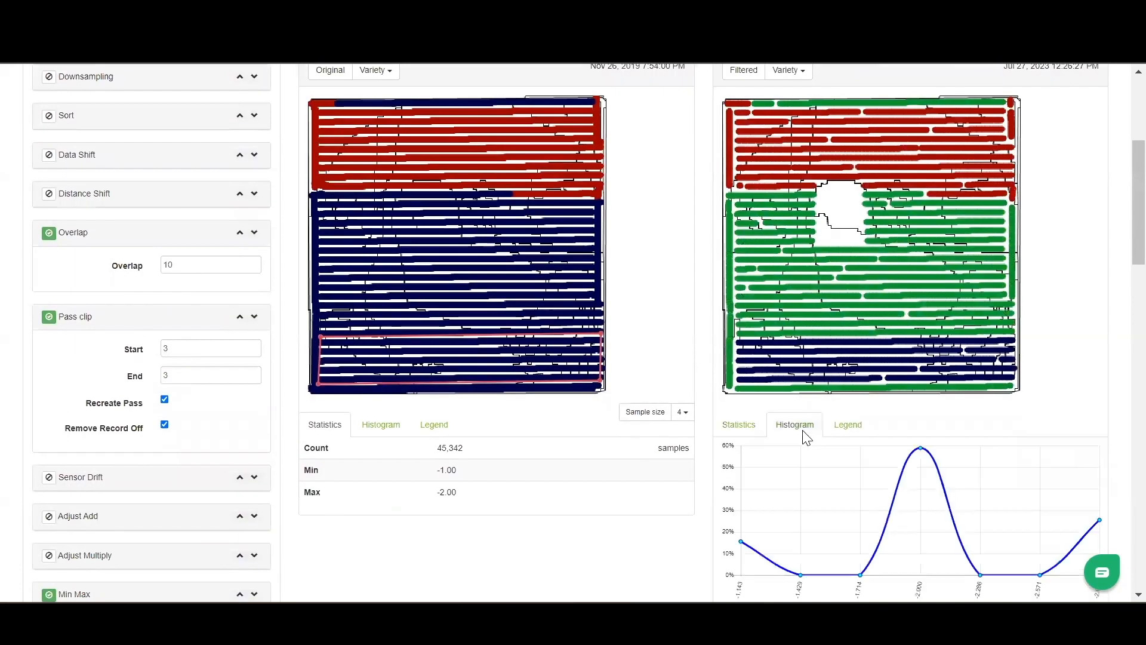
{"action": "scroll", "coordinate": [809, 442], "scroll_direction": "down", "scroll_amount": 2}
{"action": "scroll", "coordinate": [814, 448], "scroll_direction": "up", "scroll_amount": 2}
{"action": "left_click", "coordinate": [837, 417]}
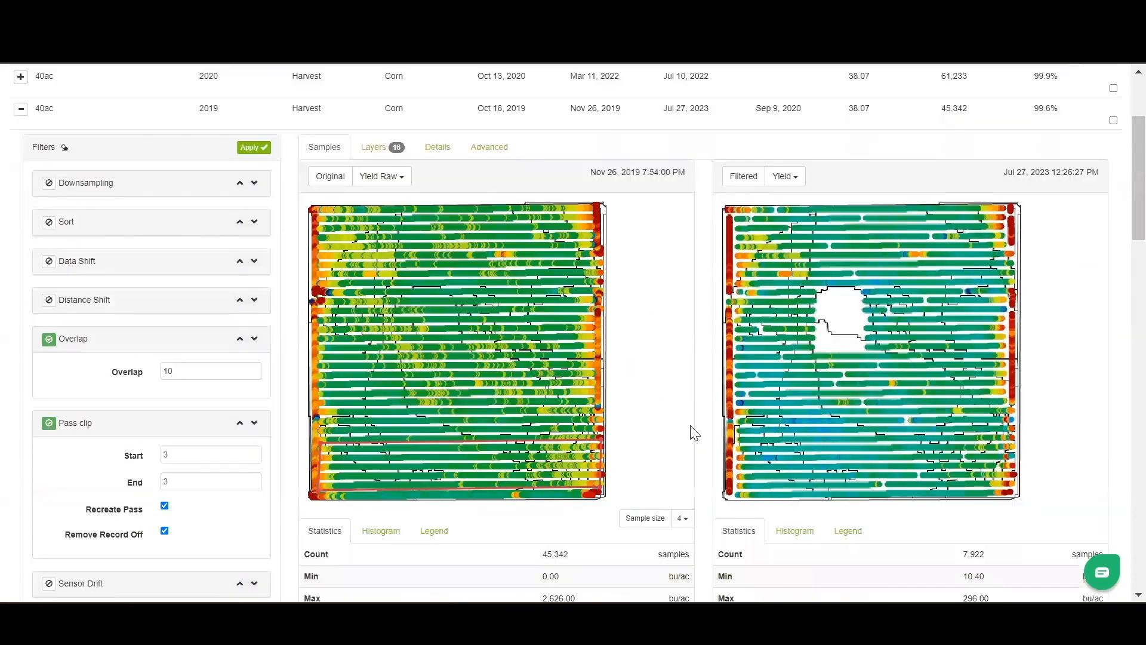
Step: Enable the Multiply By Area filter and set its attribute to Yield Raw
{"action": "scroll", "coordinate": [678, 422], "scroll_direction": "down", "scroll_amount": 5}
{"action": "scroll", "coordinate": [677, 420], "scroll_direction": "down", "scroll_amount": 10}
{"action": "scroll", "coordinate": [677, 420], "scroll_direction": "down", "scroll_amount": 3}
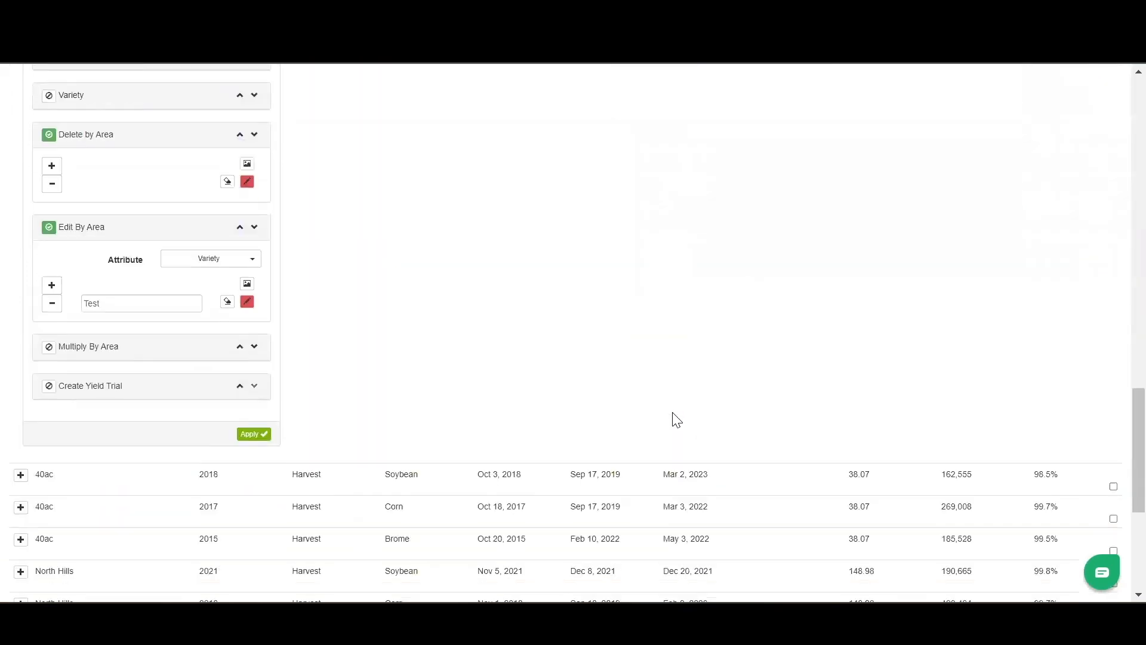
{"action": "scroll", "coordinate": [673, 416], "scroll_direction": "up", "scroll_amount": 2}
{"action": "left_click", "coordinate": [50, 438]}
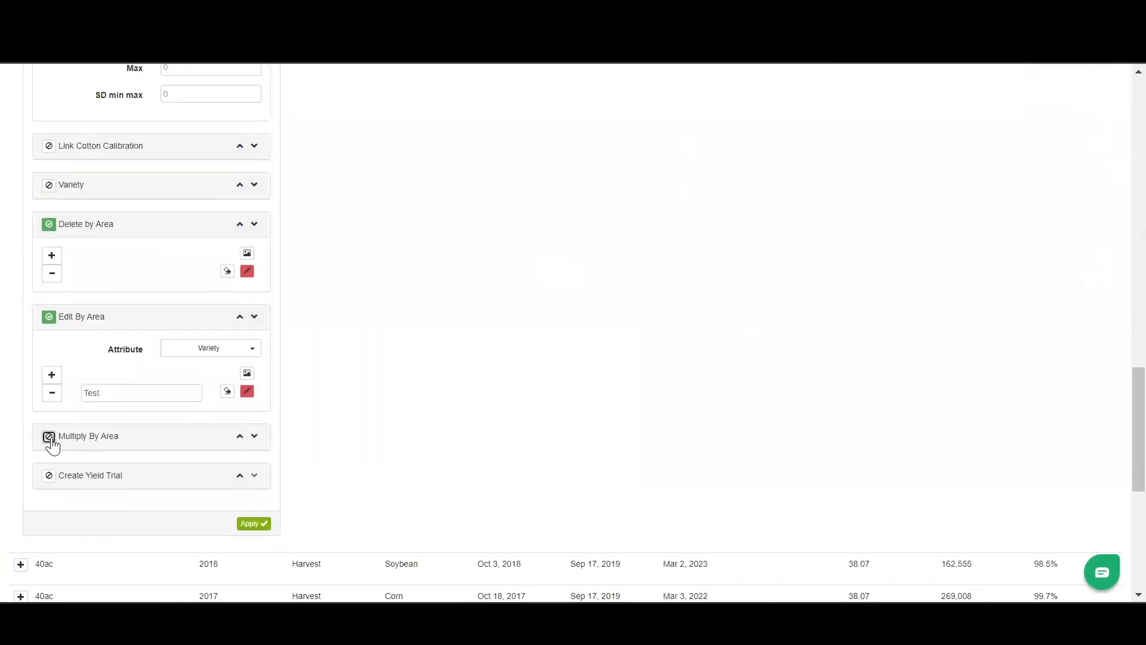
{"action": "left_click", "coordinate": [245, 471]}
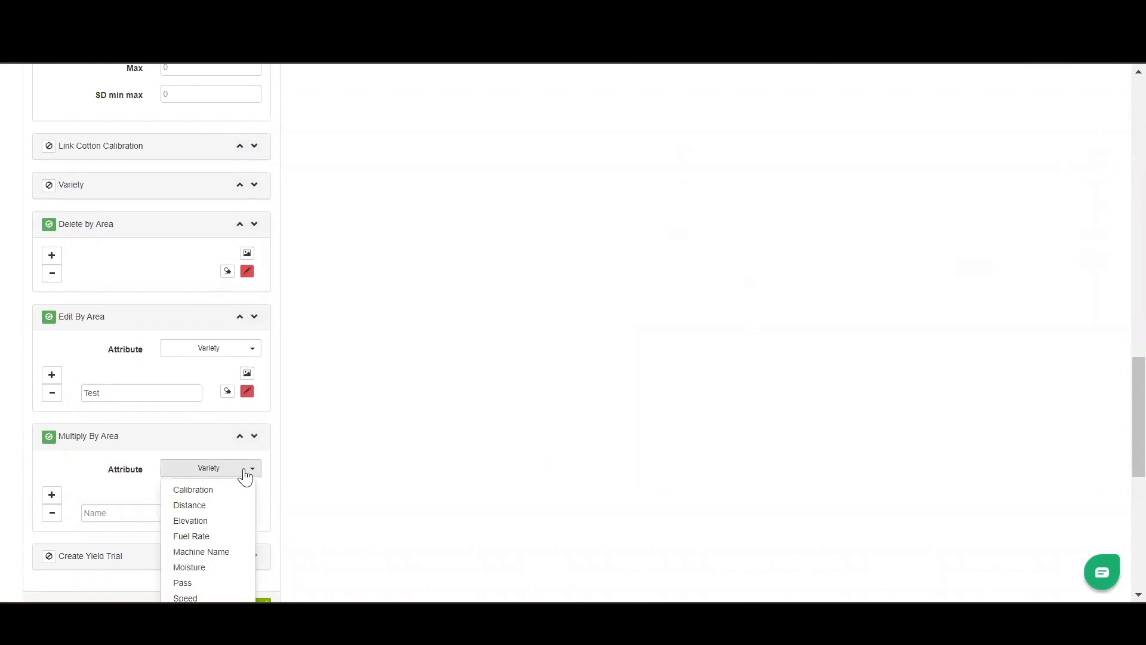
{"action": "scroll", "coordinate": [243, 475], "scroll_direction": "down", "scroll_amount": 2}
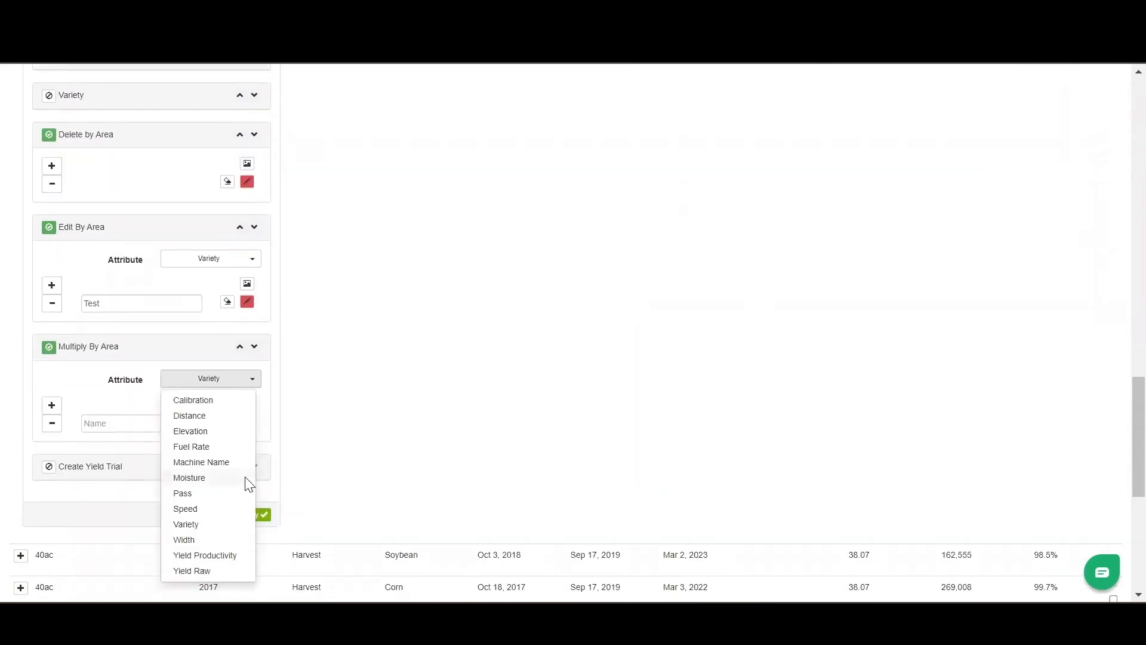
{"action": "left_click", "coordinate": [203, 572]}
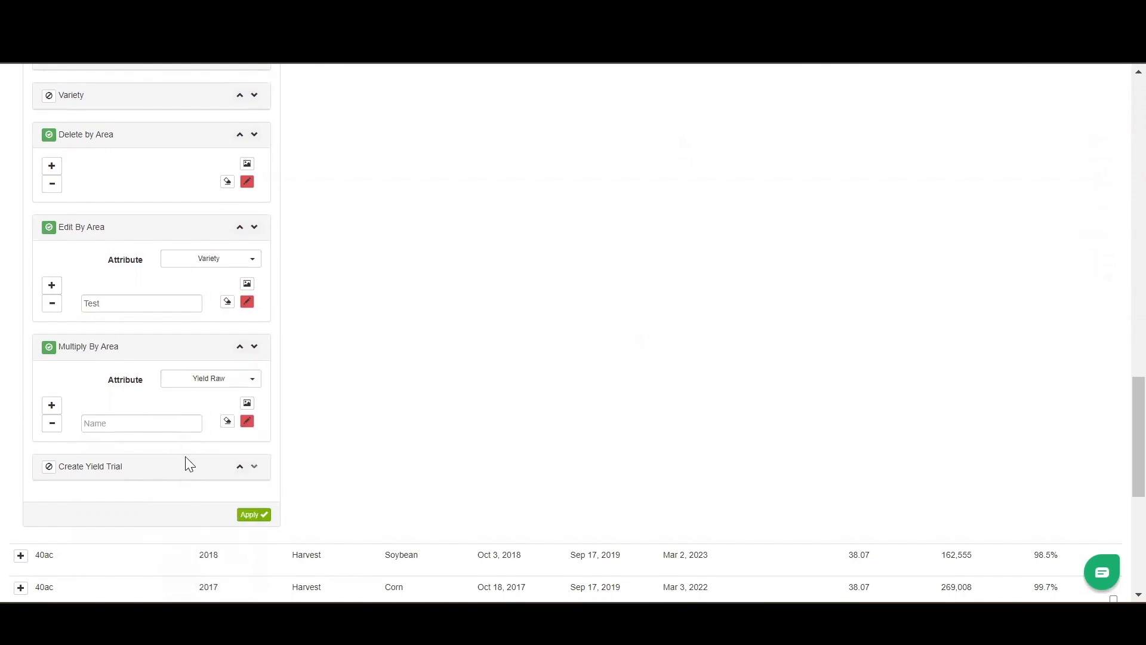
Step: Apply a Multiply By Area factor of 1.2 to a small square drawn on the original map near the field's right edge, around mid-height
{"action": "left_click", "coordinate": [185, 428]}
{"action": "type", "text": "1.2"}
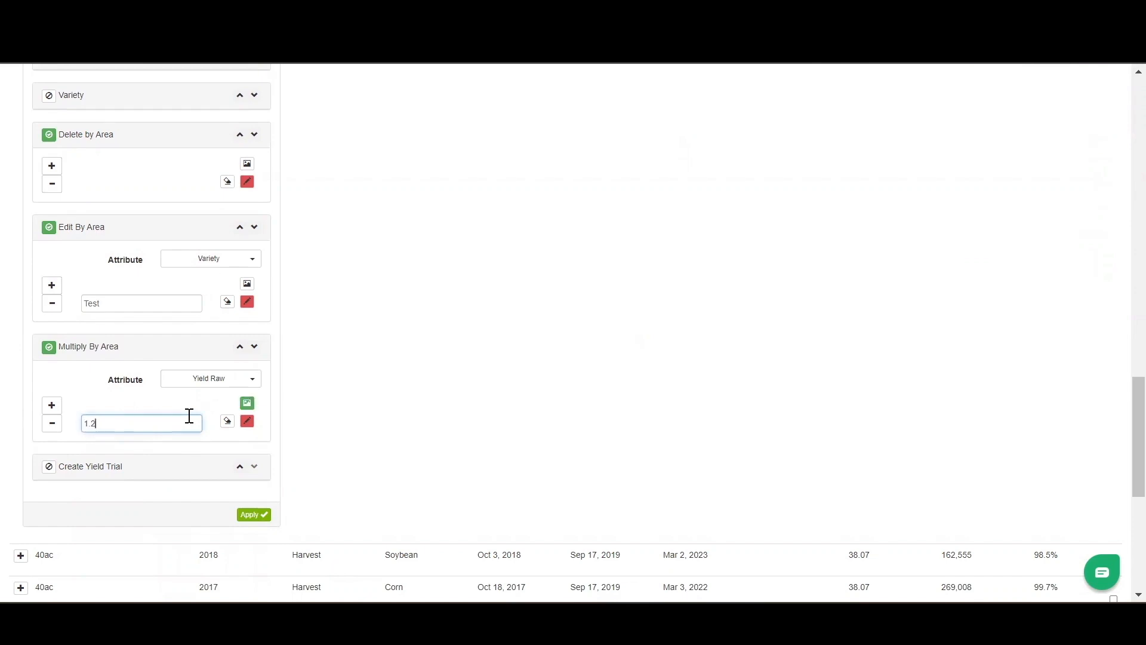
{"action": "left_click", "coordinate": [247, 421]}
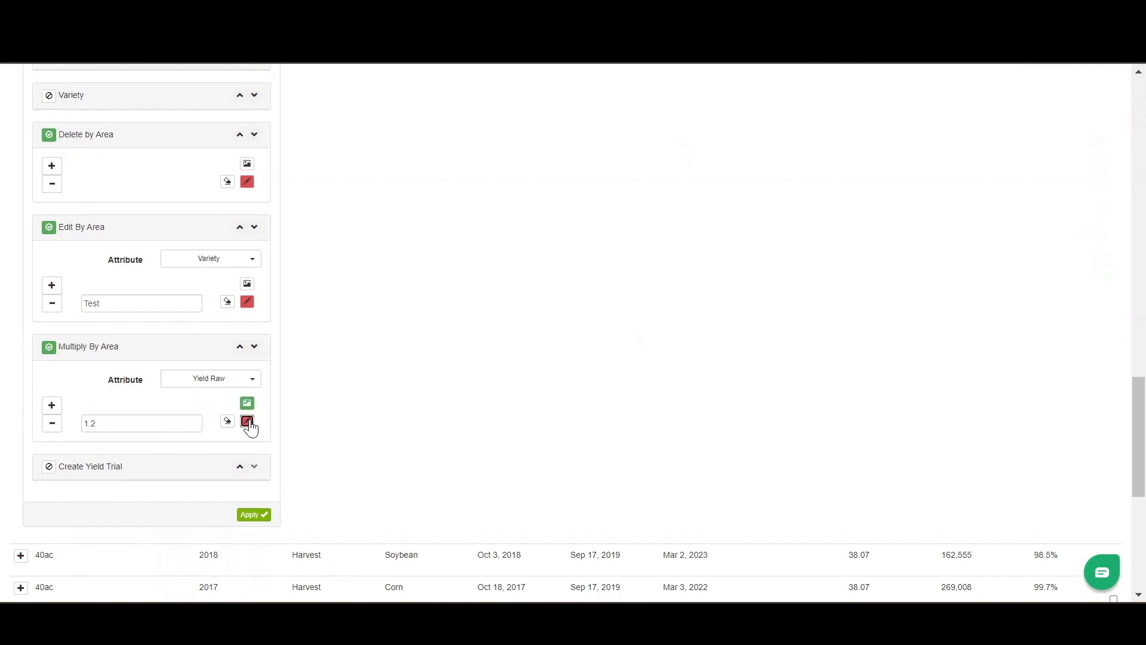
{"action": "scroll", "coordinate": [372, 402], "scroll_direction": "up", "scroll_amount": 15}
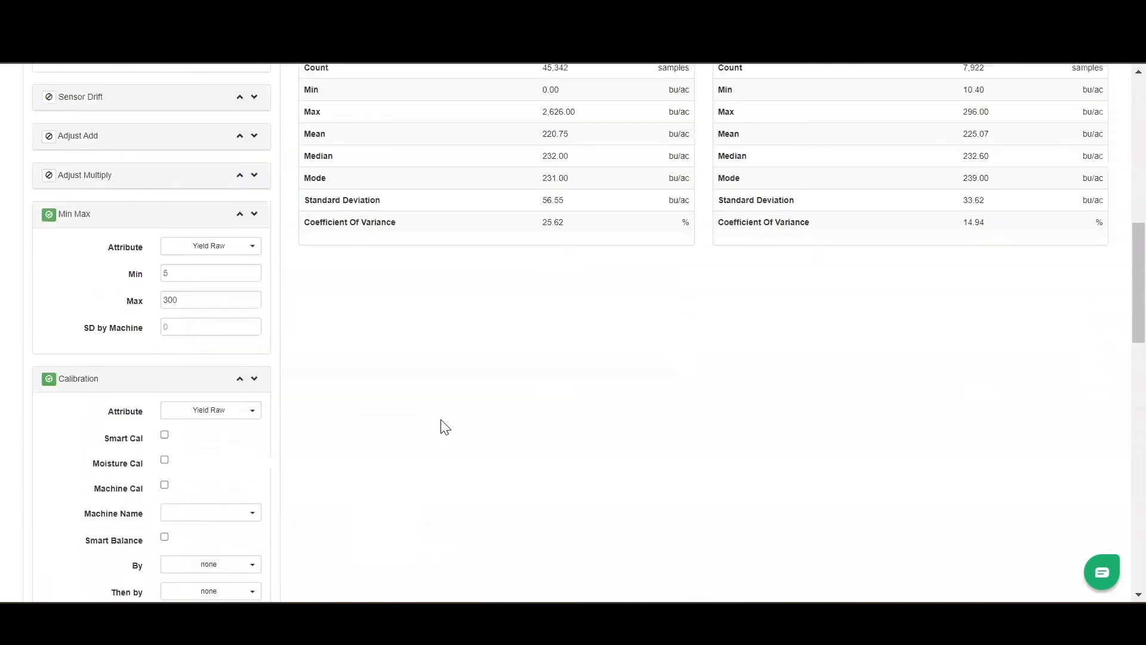
{"action": "scroll", "coordinate": [494, 441], "scroll_direction": "up", "scroll_amount": 5}
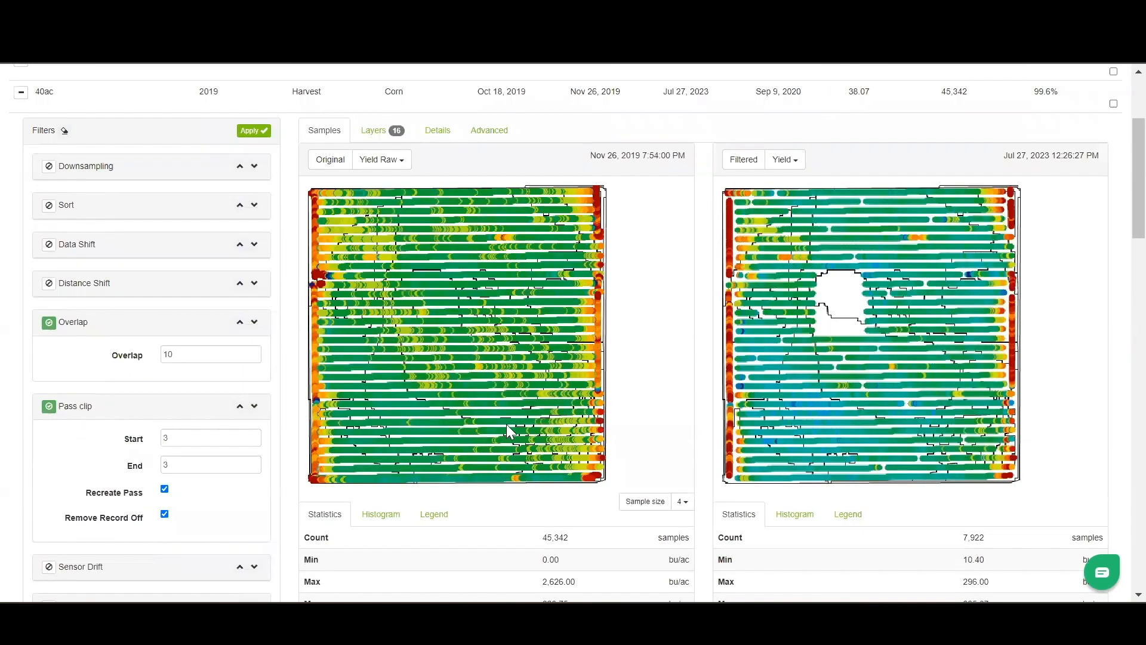
{"action": "left_click", "coordinate": [521, 362]}
{"action": "left_click", "coordinate": [572, 357]}
{"action": "left_click", "coordinate": [526, 309]}
{"action": "left_click", "coordinate": [255, 133]}
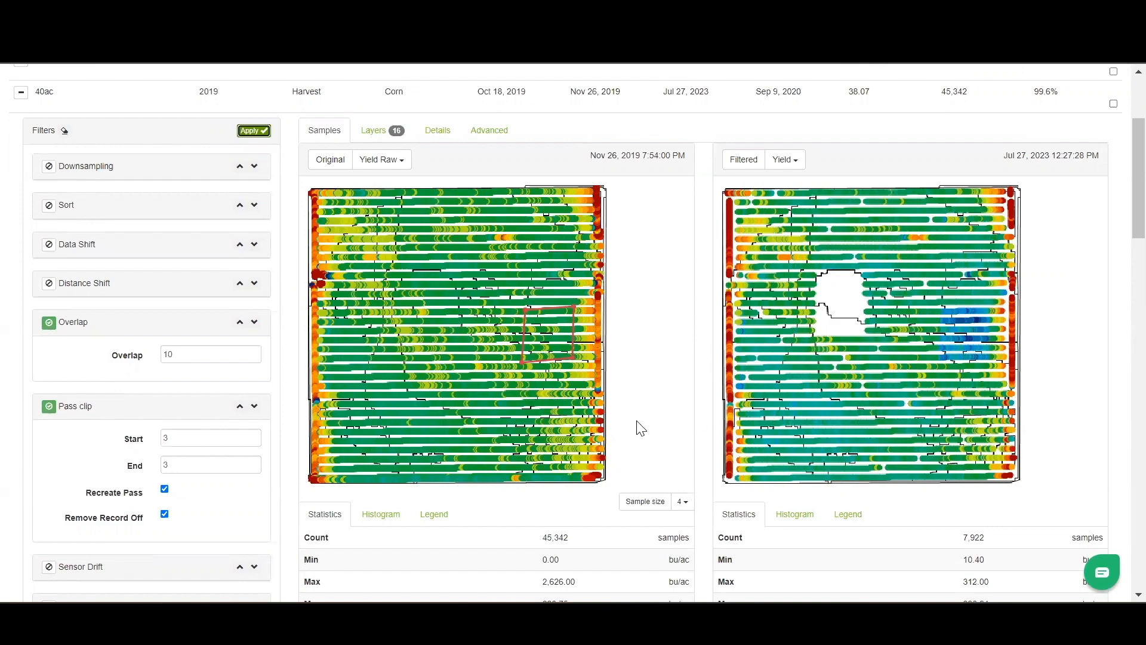
Step: Enable the Create Yield Trial filter and draw its area as a tall, narrow strip along the field's left side on the original map
{"action": "scroll", "coordinate": [637, 427], "scroll_direction": "down", "scroll_amount": 6}
{"action": "scroll", "coordinate": [616, 440], "scroll_direction": "down", "scroll_amount": 15}
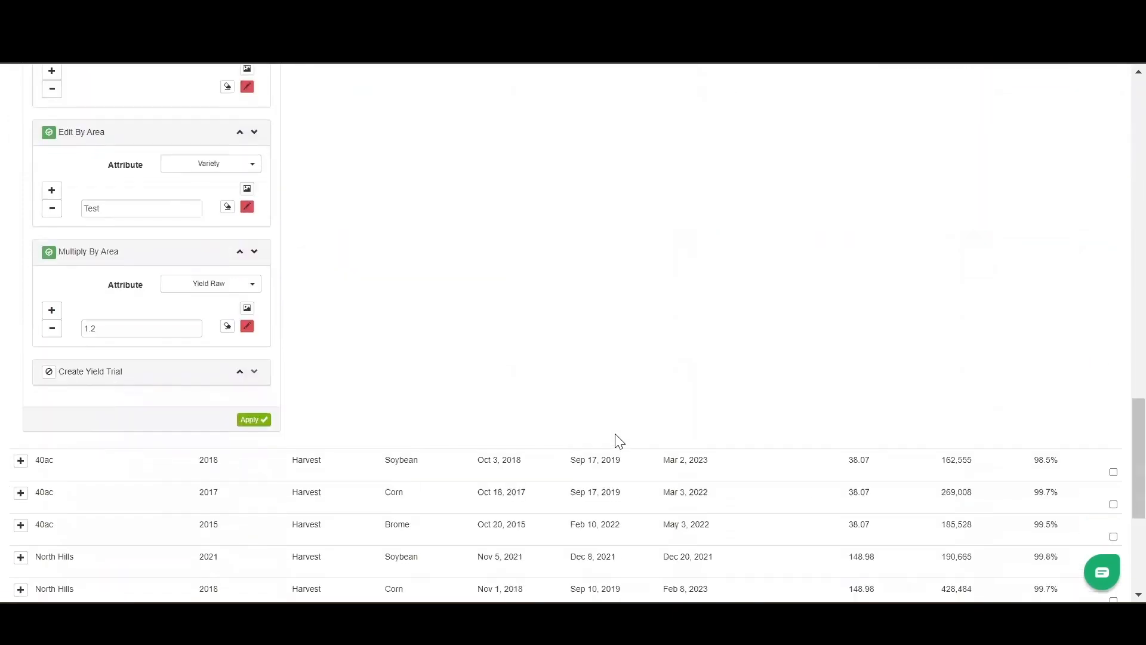
{"action": "left_click", "coordinate": [47, 379]}
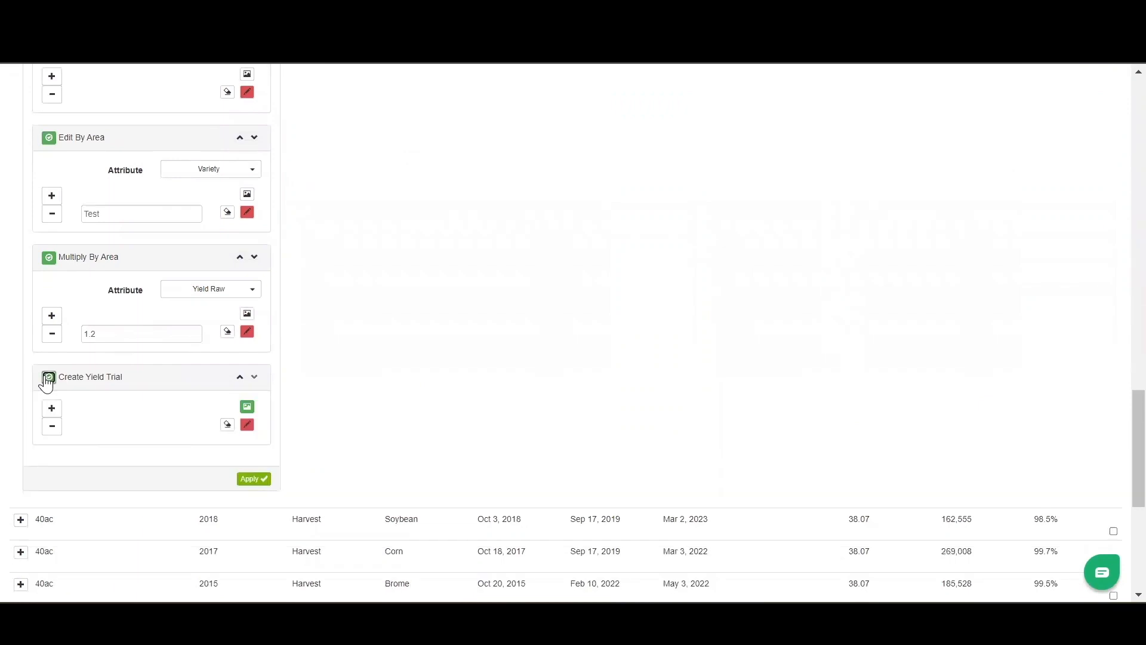
{"action": "left_click", "coordinate": [247, 426]}
{"action": "scroll", "coordinate": [476, 424], "scroll_direction": "up", "scroll_amount": 15}
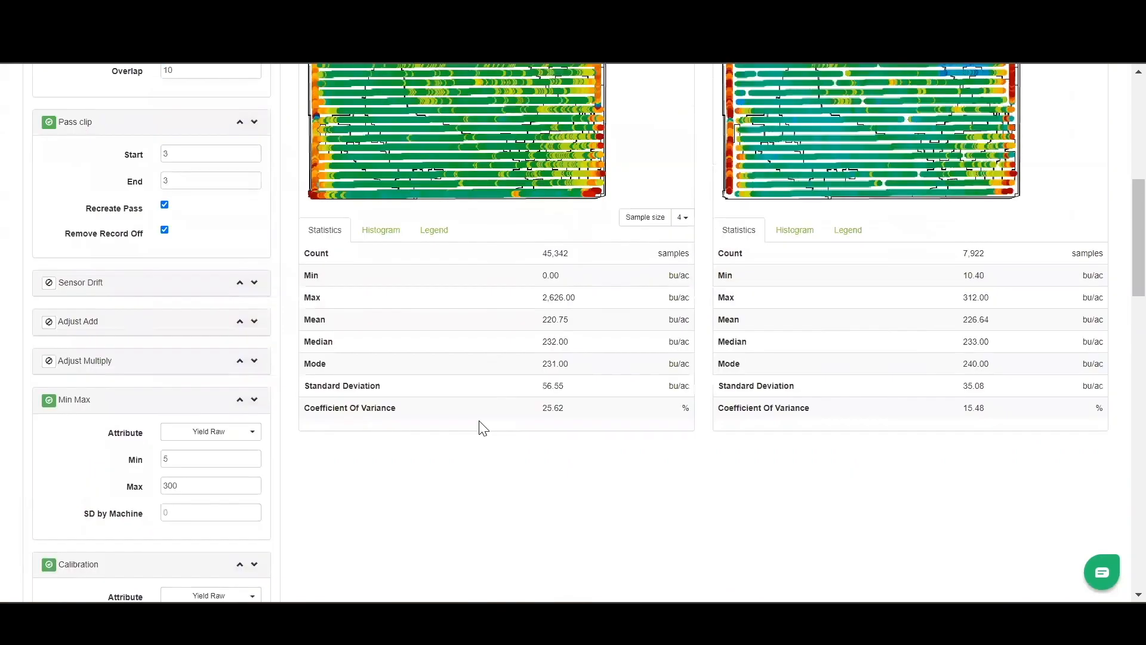
{"action": "scroll", "coordinate": [482, 427], "scroll_direction": "up", "scroll_amount": 3}
{"action": "scroll", "coordinate": [479, 418], "scroll_direction": "up", "scroll_amount": 2}
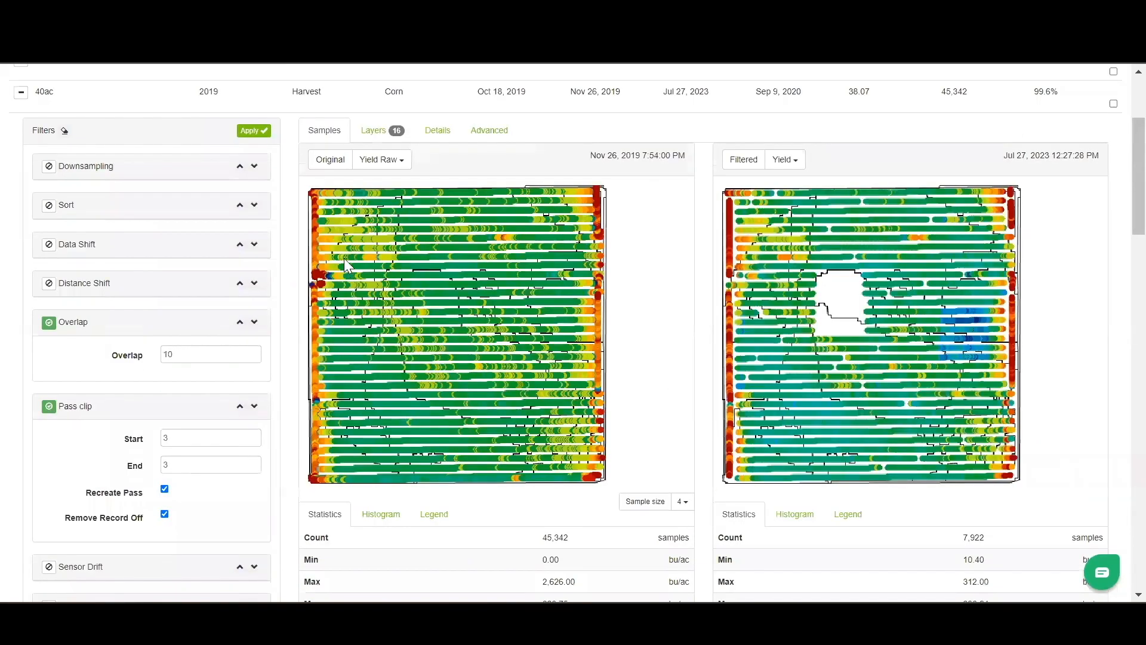
{"action": "left_click_drag", "start_coordinate": [328, 219], "coordinate": [331, 431]}
{"action": "left_click", "coordinate": [364, 219]}
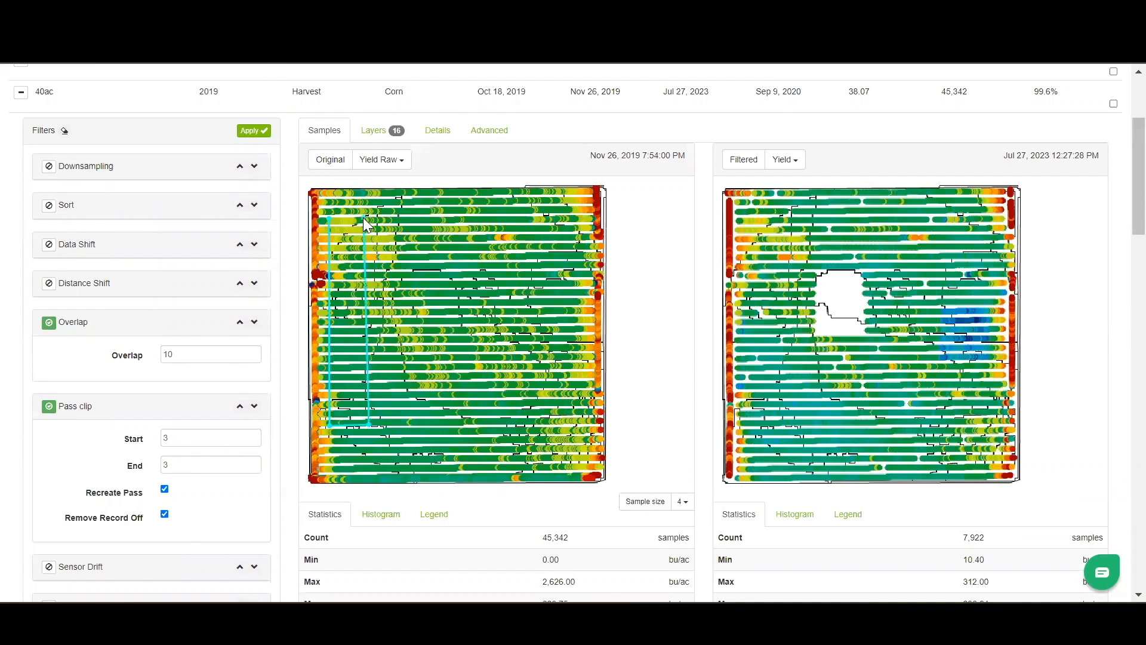
{"action": "left_click", "coordinate": [327, 218]}
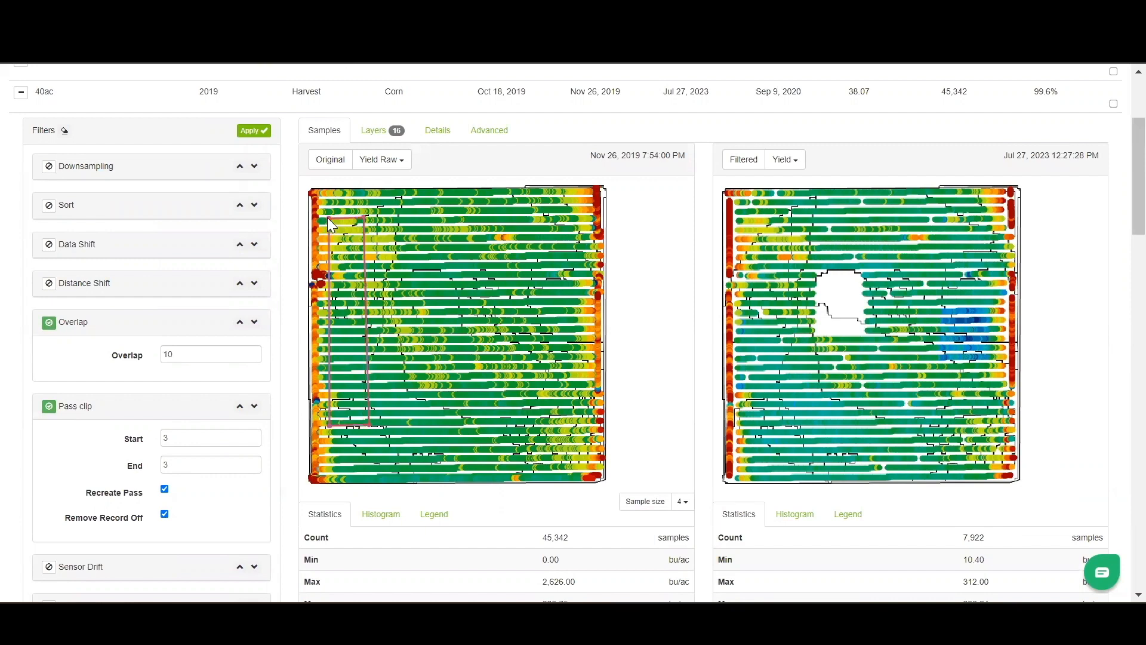
Step: Apply the filters to process the trial area and show Yield Trial on the filtered map
{"action": "left_click", "coordinate": [261, 131]}
{"action": "left_click", "coordinate": [801, 165]}
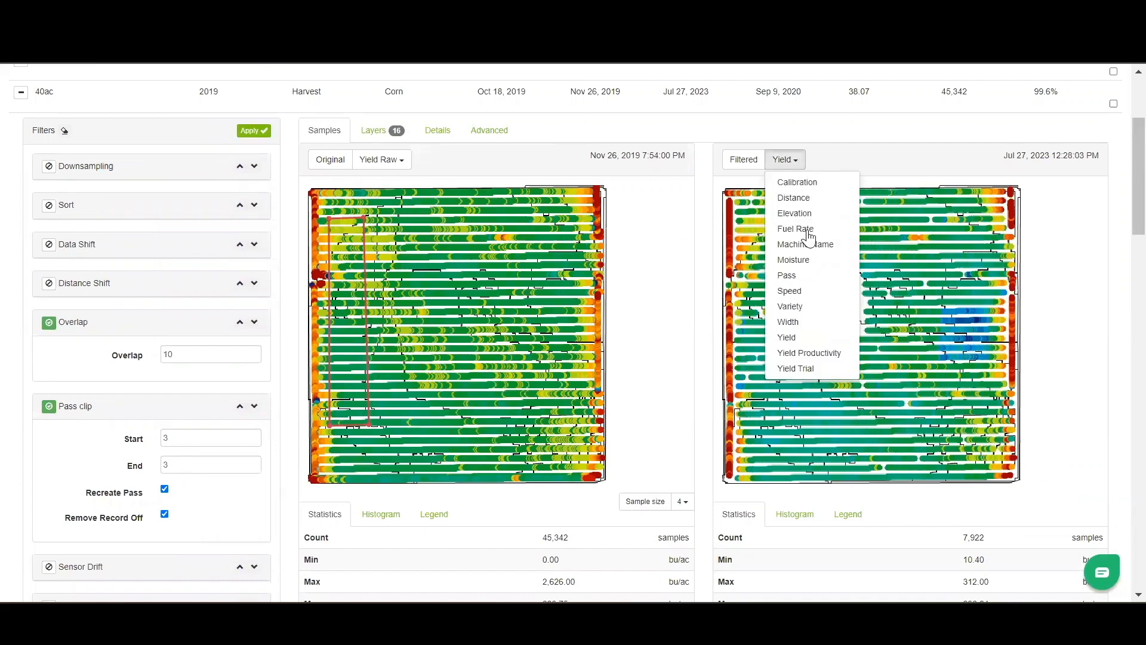
{"action": "left_click", "coordinate": [797, 369]}
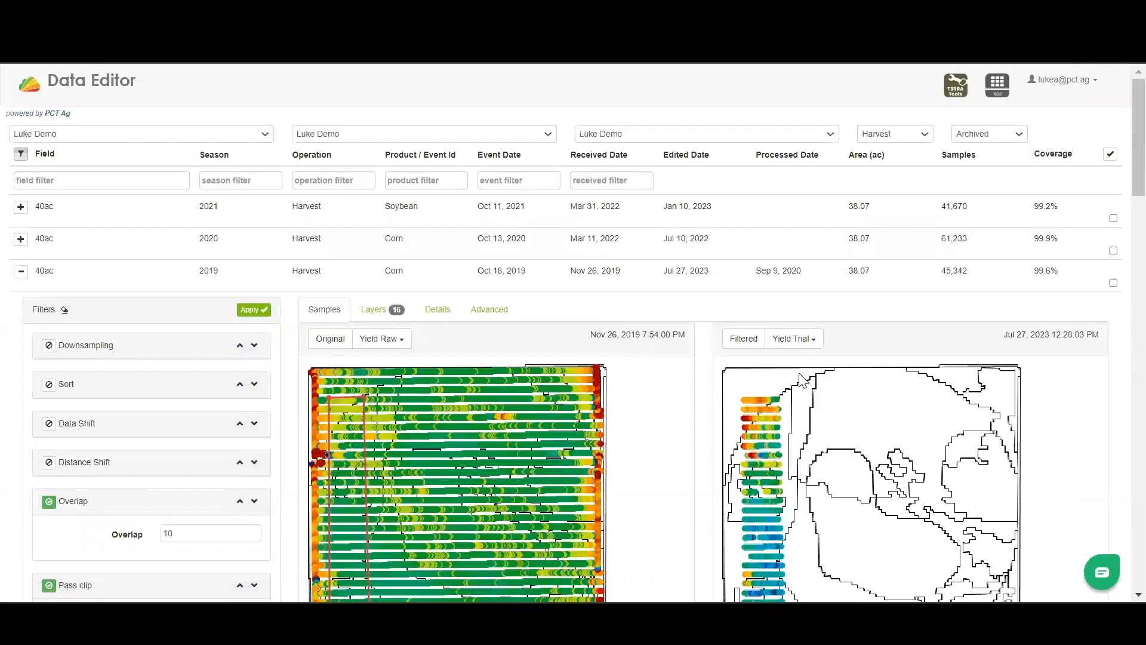
{"action": "scroll", "coordinate": [802, 380], "scroll_direction": "down", "scroll_amount": 3}
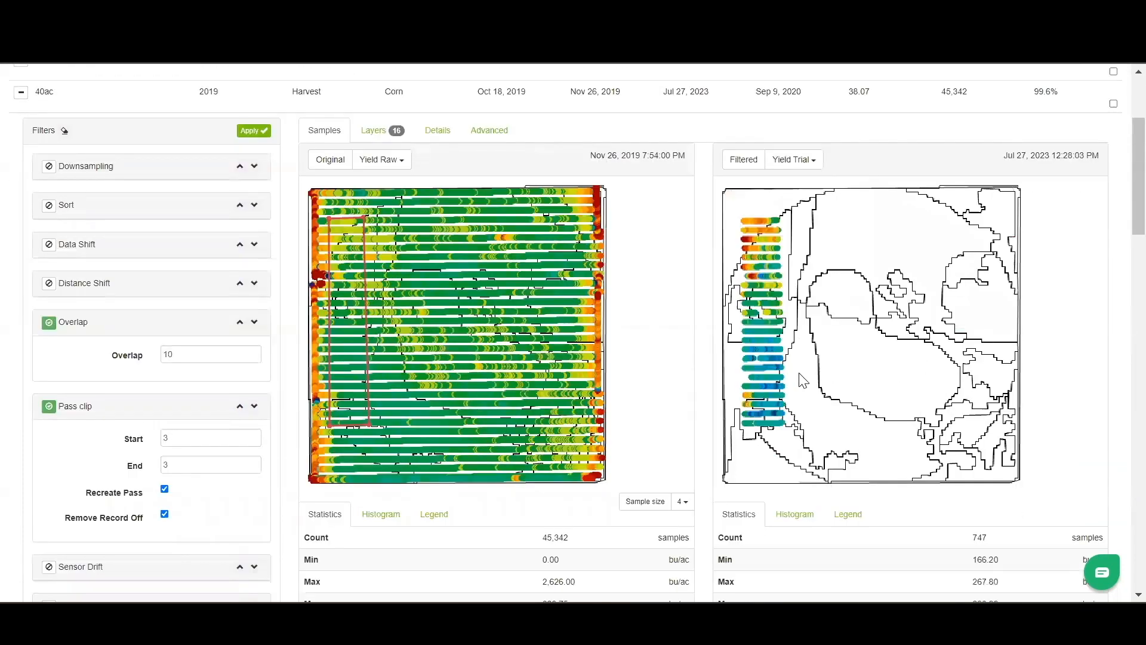